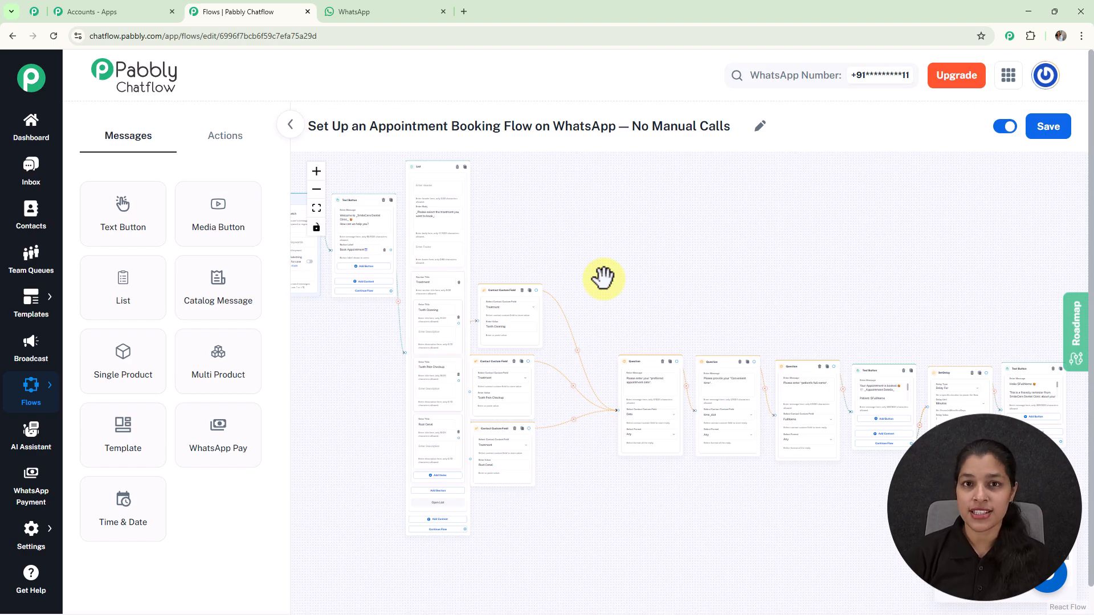
# Review the finished appointment booking conversation in WhatsApp Web, including the treatment list options, booking details and reminder message.
pyautogui.click(349, 7)
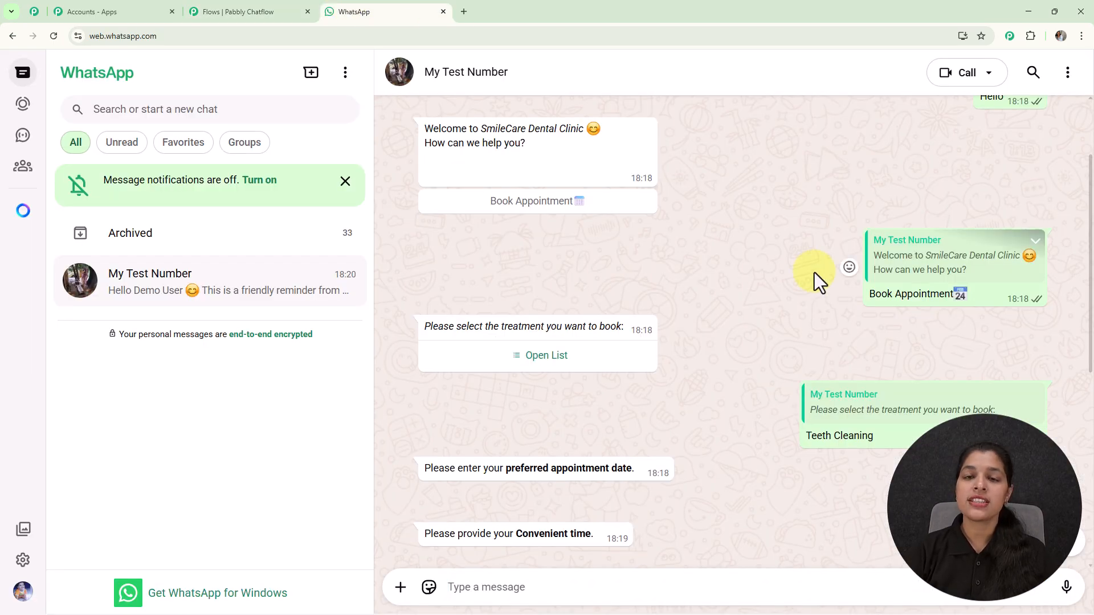
pyautogui.scroll(2, 815, 272)
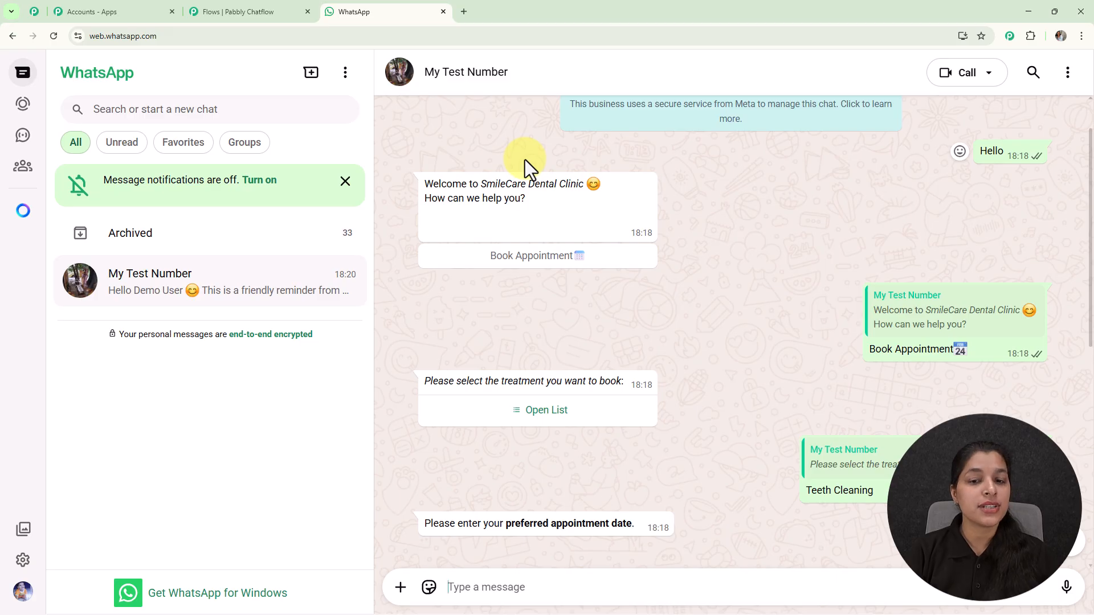
pyautogui.scroll(-3, 765, 294)
pyautogui.scroll(-1, 765, 294)
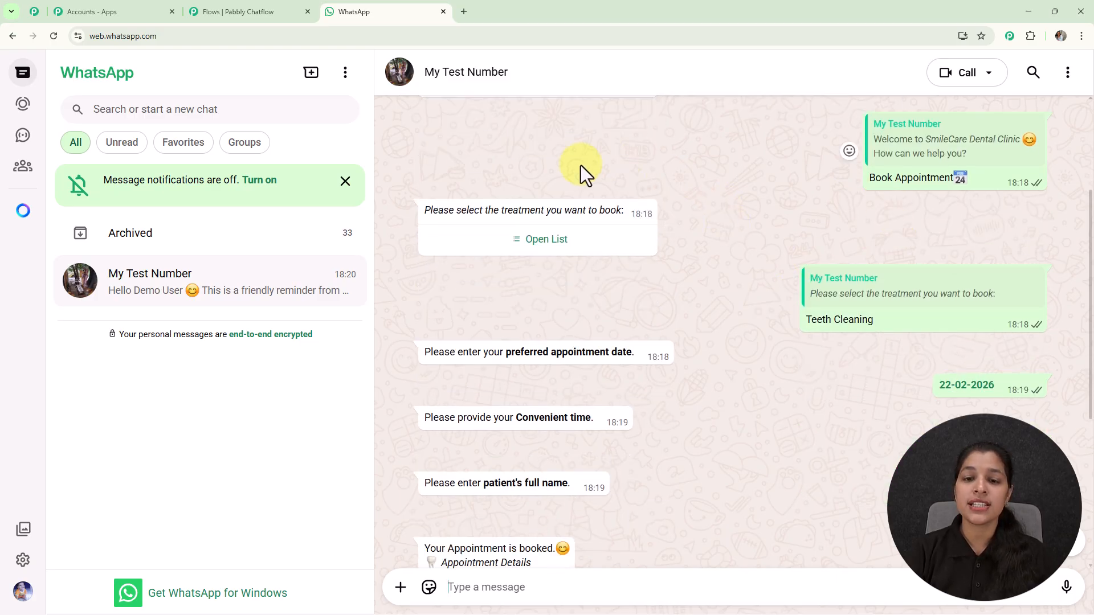
pyautogui.click(548, 250)
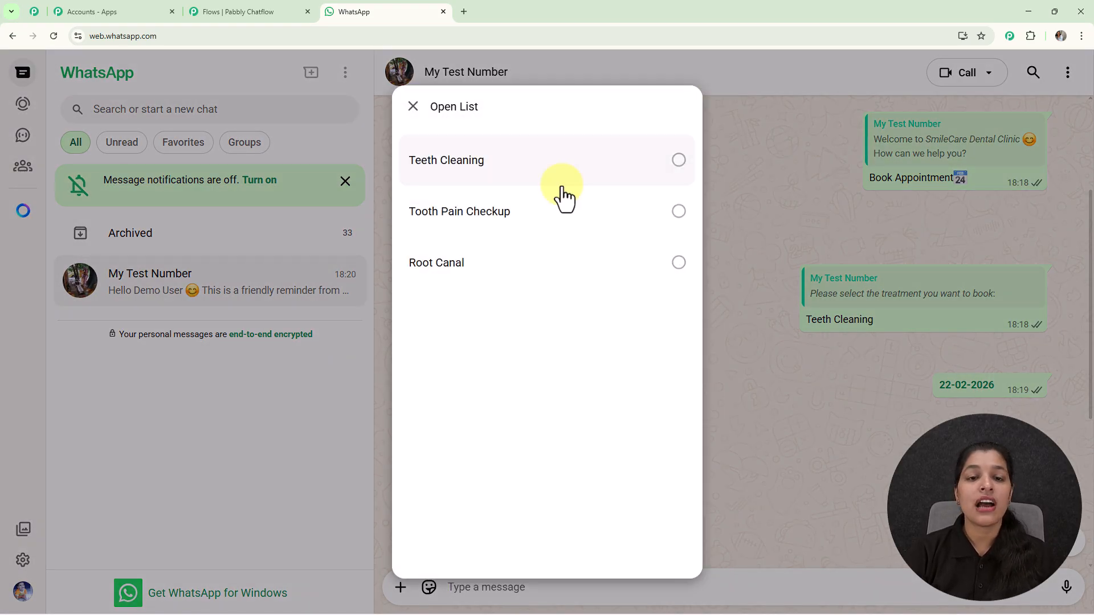
pyautogui.click(778, 176)
pyautogui.scroll(-2, 739, 267)
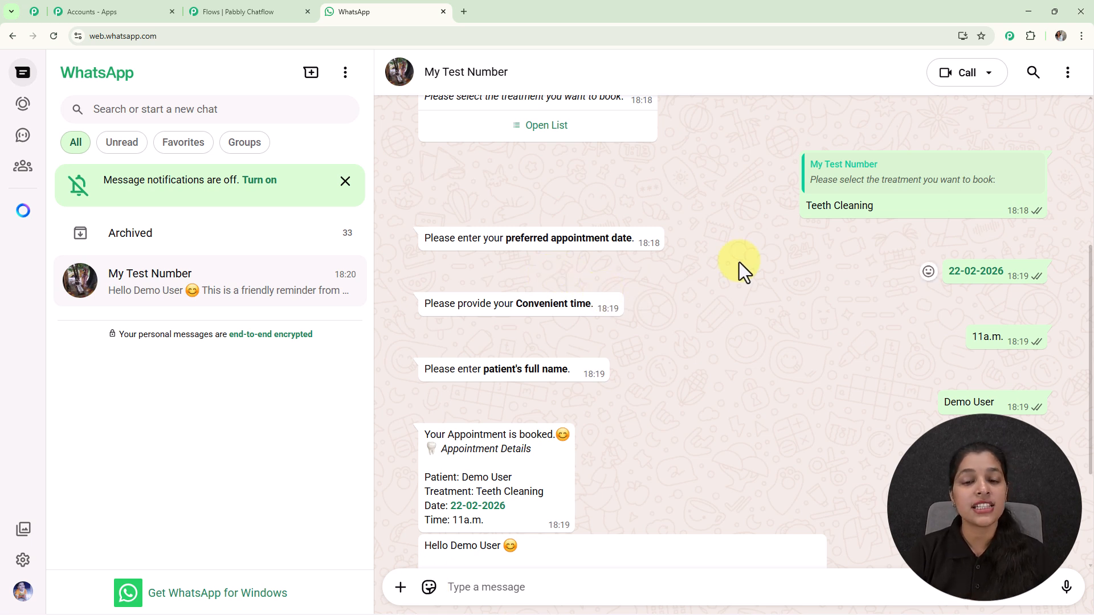
pyautogui.scroll(-2, 740, 262)
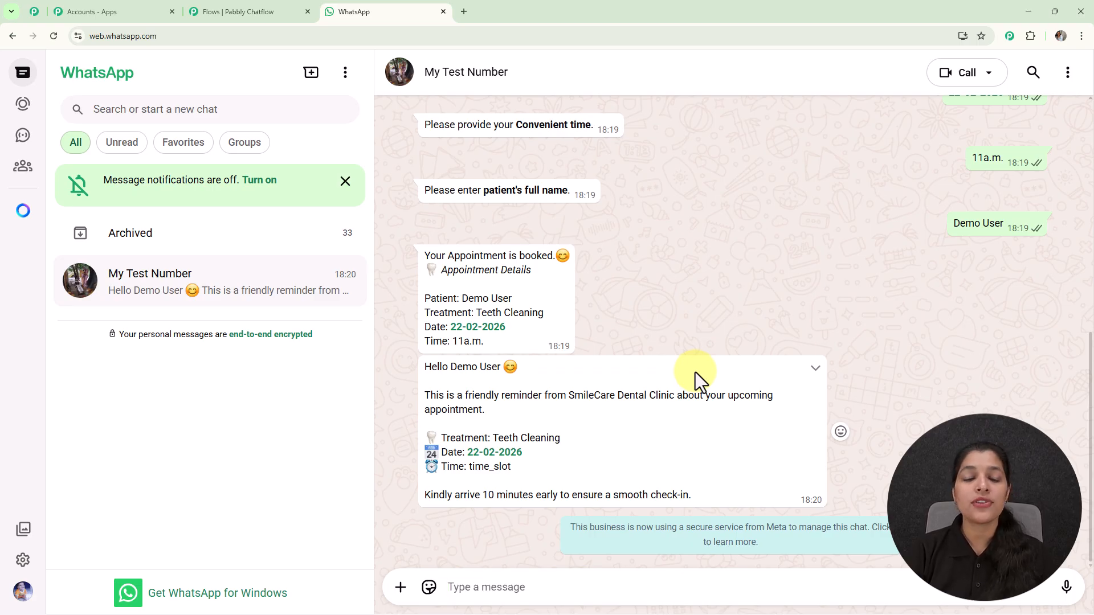
pyautogui.scroll(2, 695, 374)
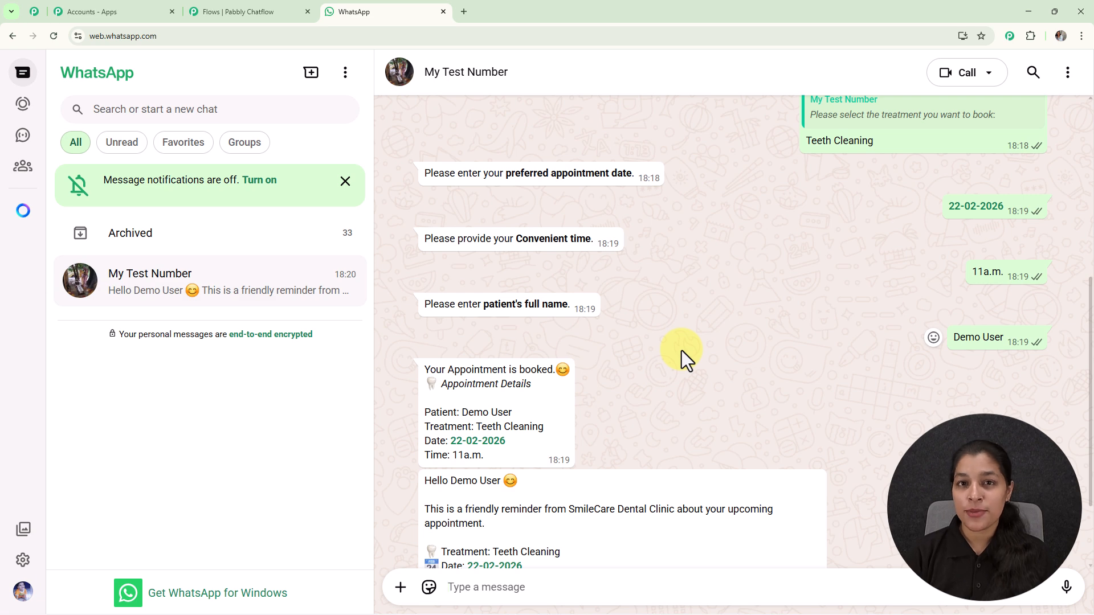
# Sign in to Pabbly from pabbly.com/chatflow in a new browser tab and open the Pabbly Chatflow app.
pyautogui.click(465, 12)
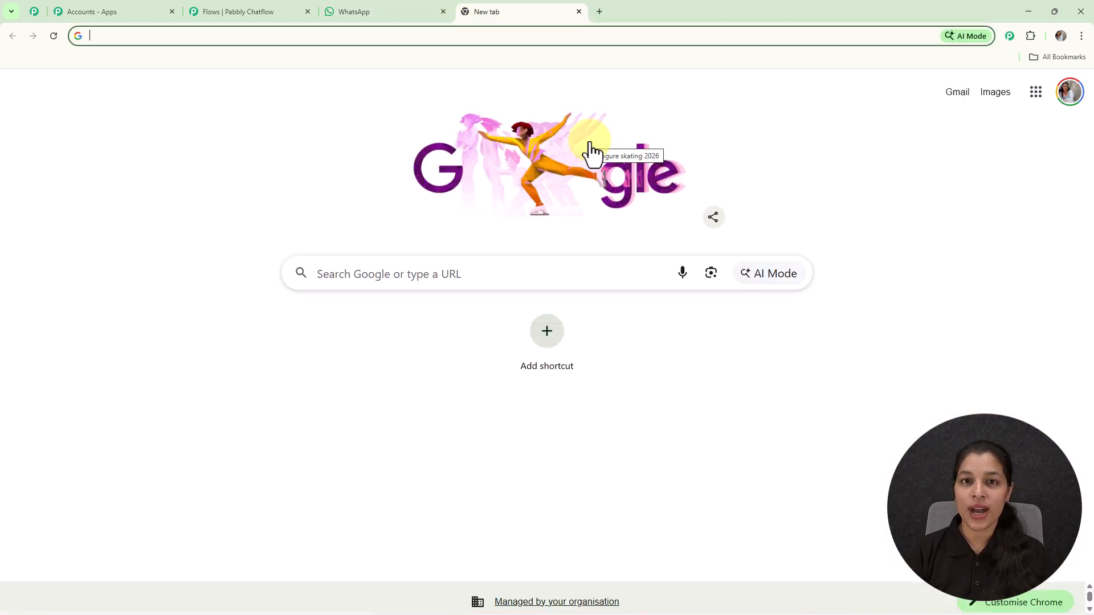
pyautogui.click(601, 37)
pyautogui.write('p')
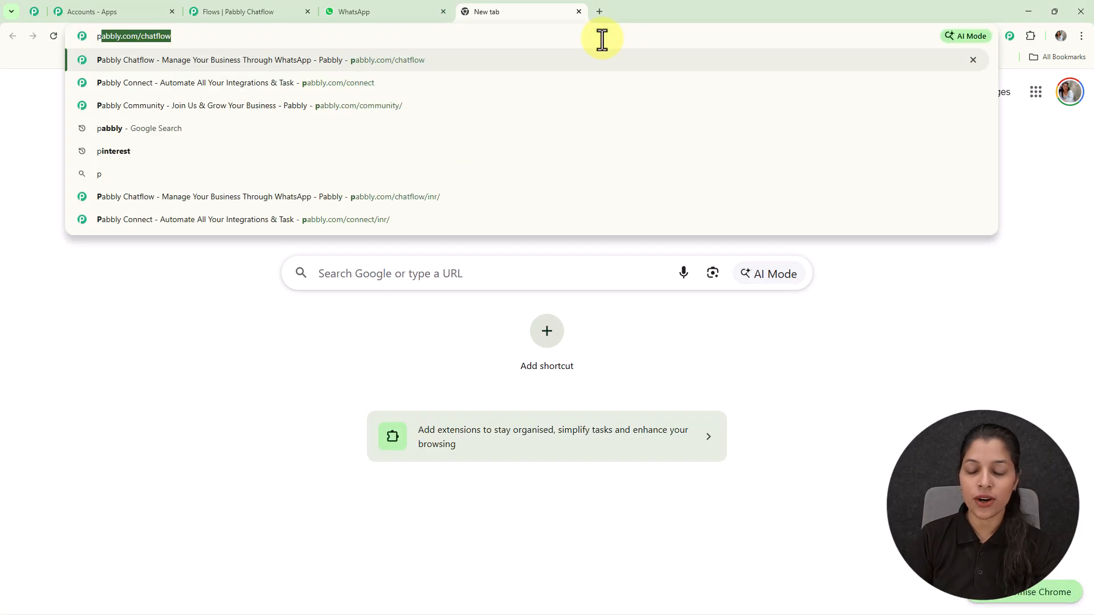
pyautogui.press('Return')
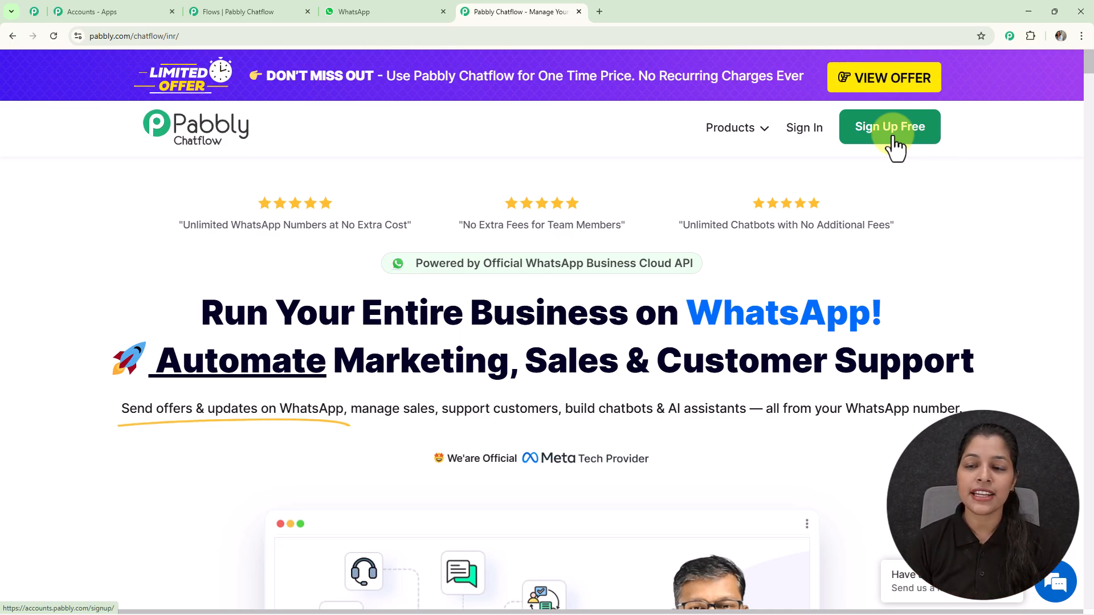
pyautogui.click(807, 131)
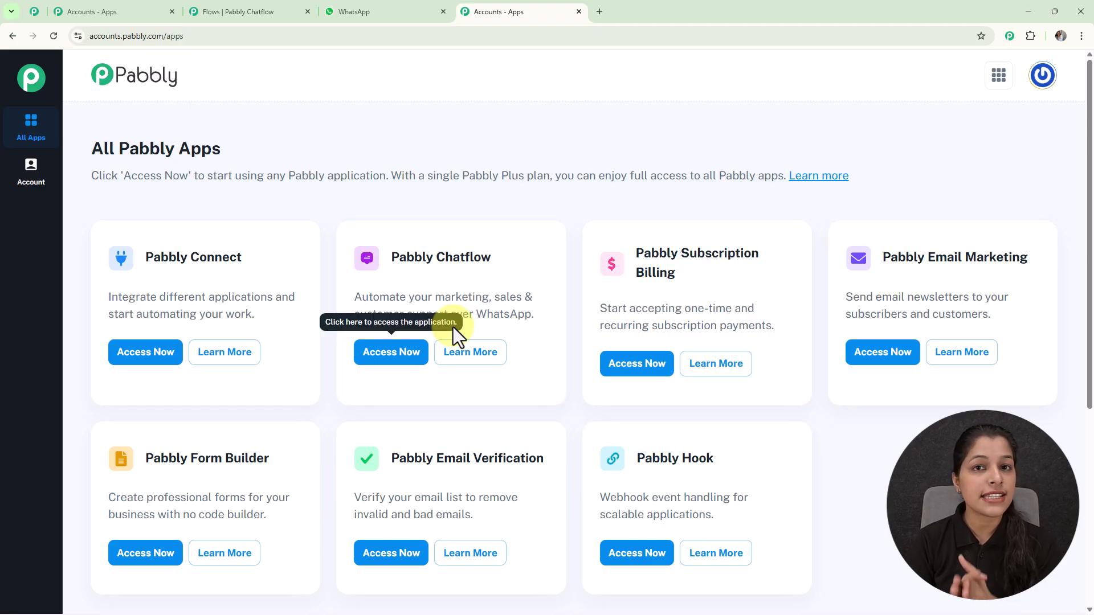
pyautogui.click(401, 358)
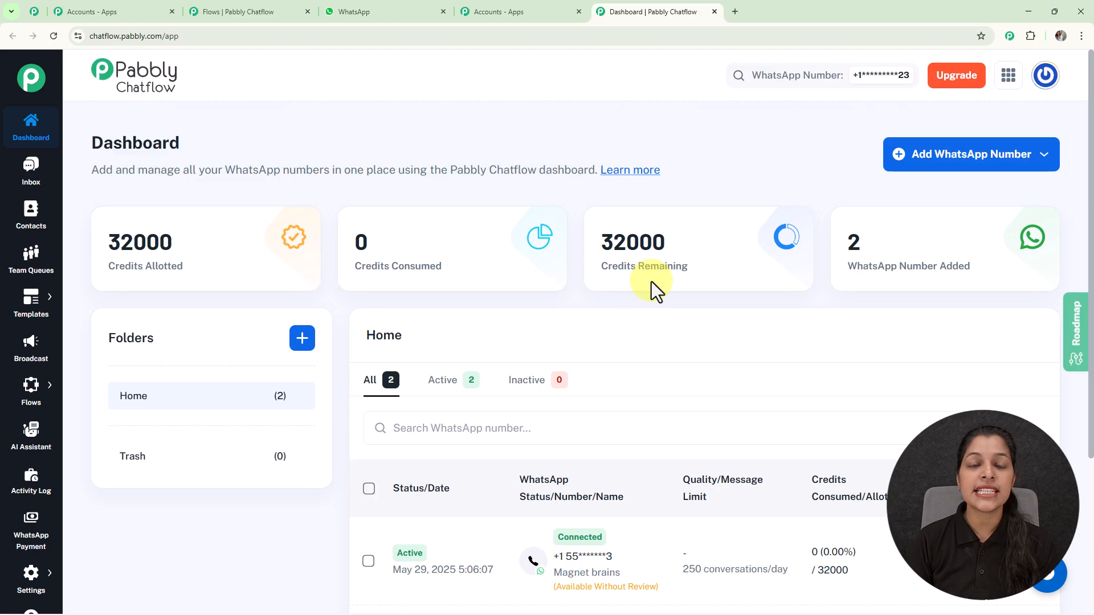
# Examine the dashboard's list of WhatsApp numbers and the available methods for adding a WhatsApp number.
pyautogui.scroll(-4, 651, 281)
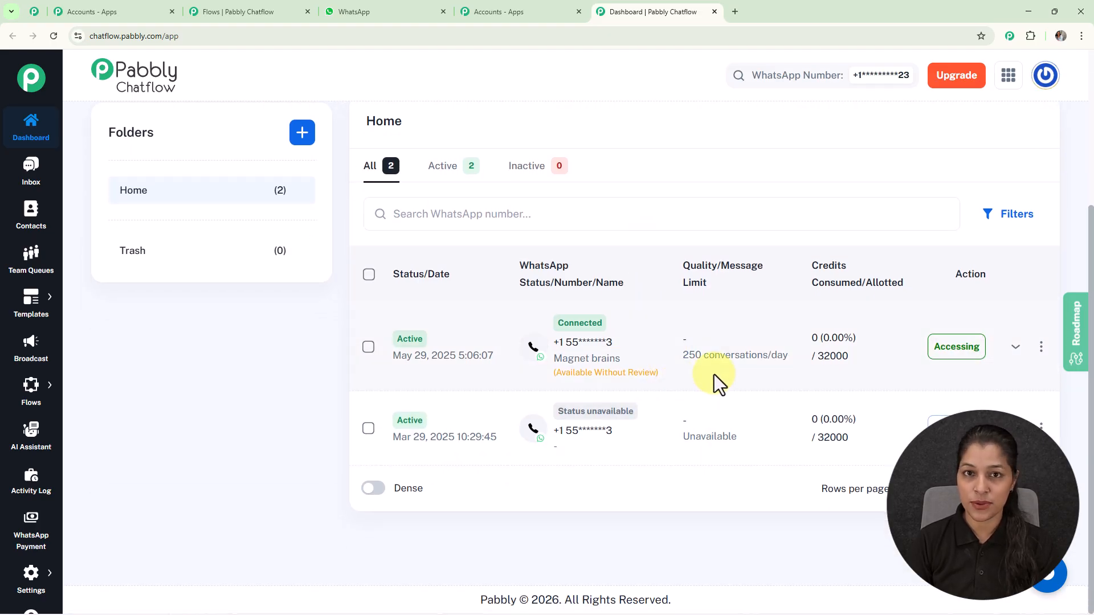
pyautogui.scroll(4, 713, 374)
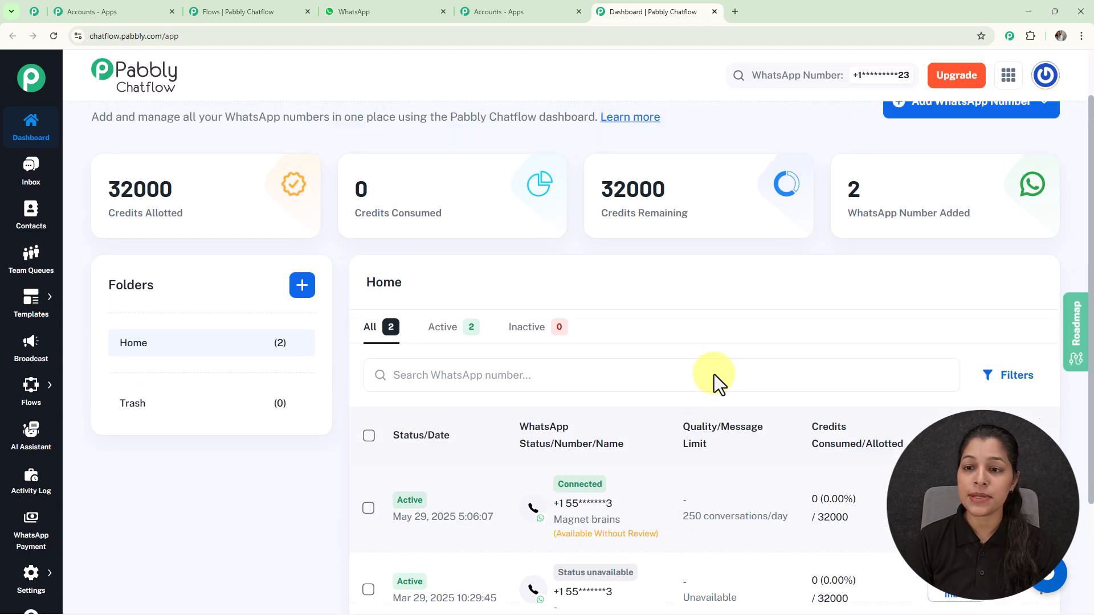
pyautogui.click(934, 155)
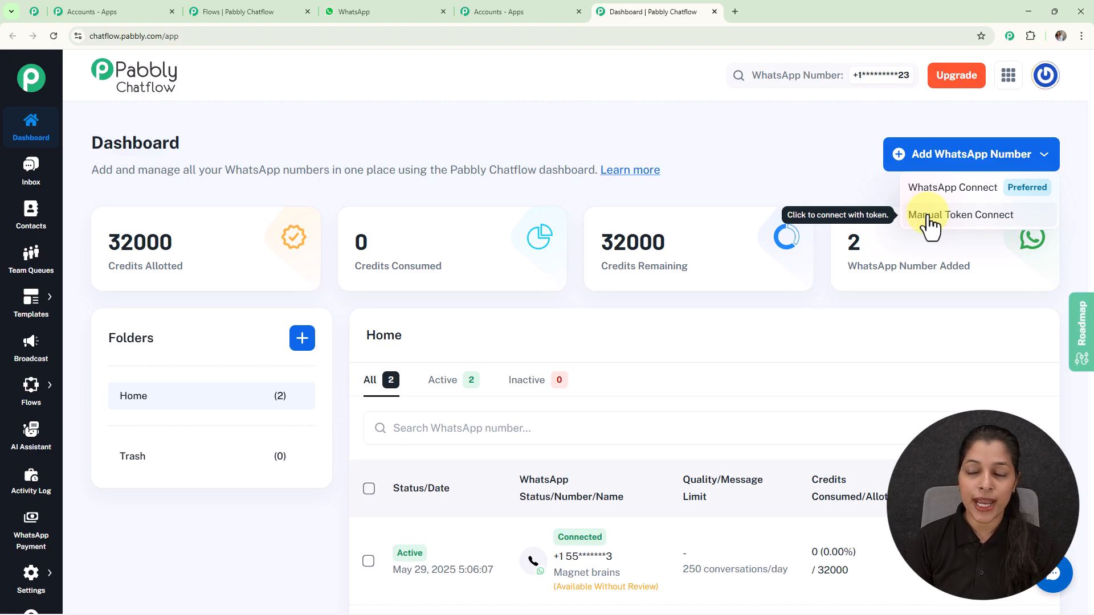
pyautogui.click(798, 166)
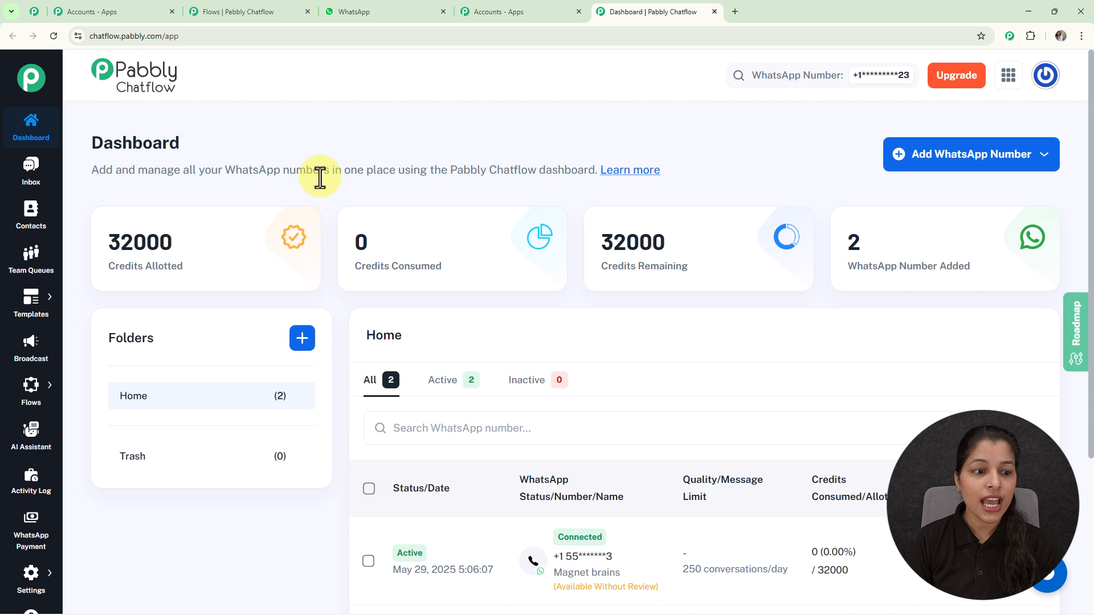
# Create a new flow in the Flow Builder and name it "Set Up an Appointment Booking Flow on WhatsApp — No Manual Calls".
pyautogui.moveTo(40, 390)
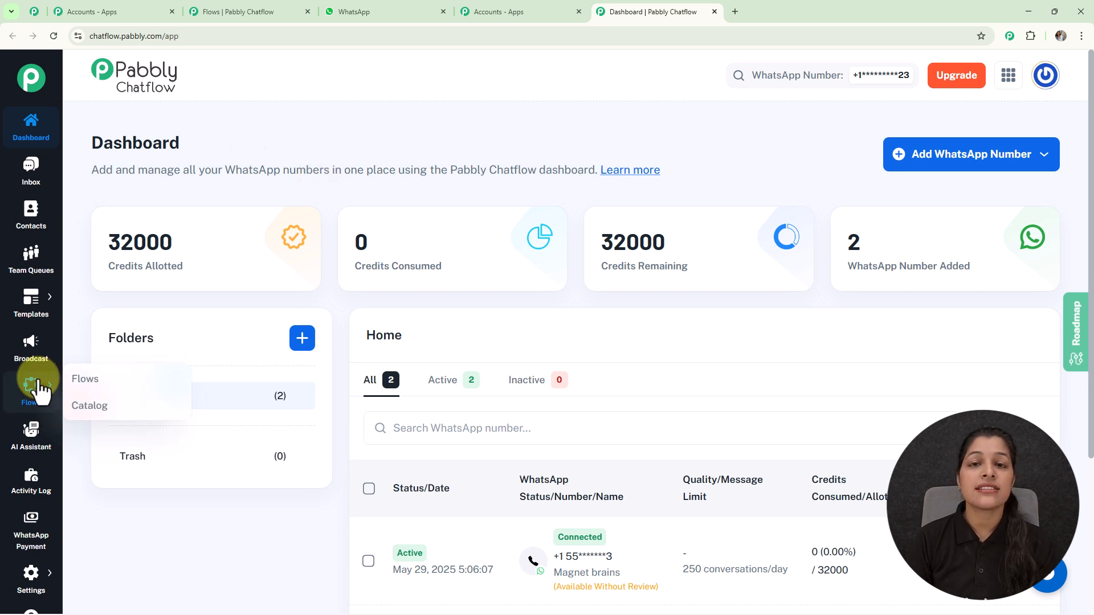
pyautogui.click(86, 381)
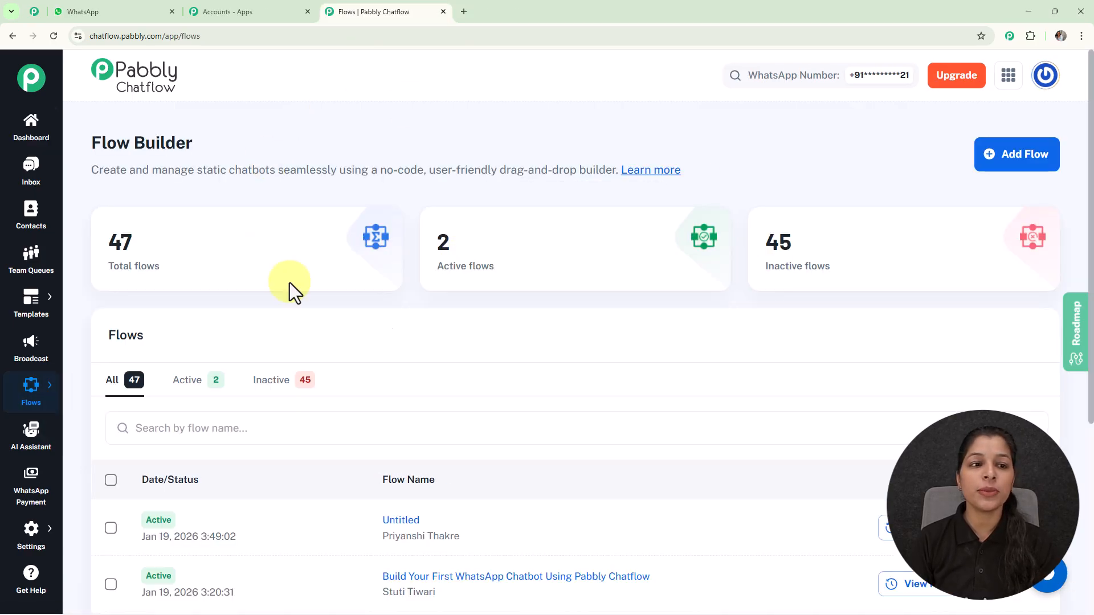
pyautogui.scroll(-5, 579, 184)
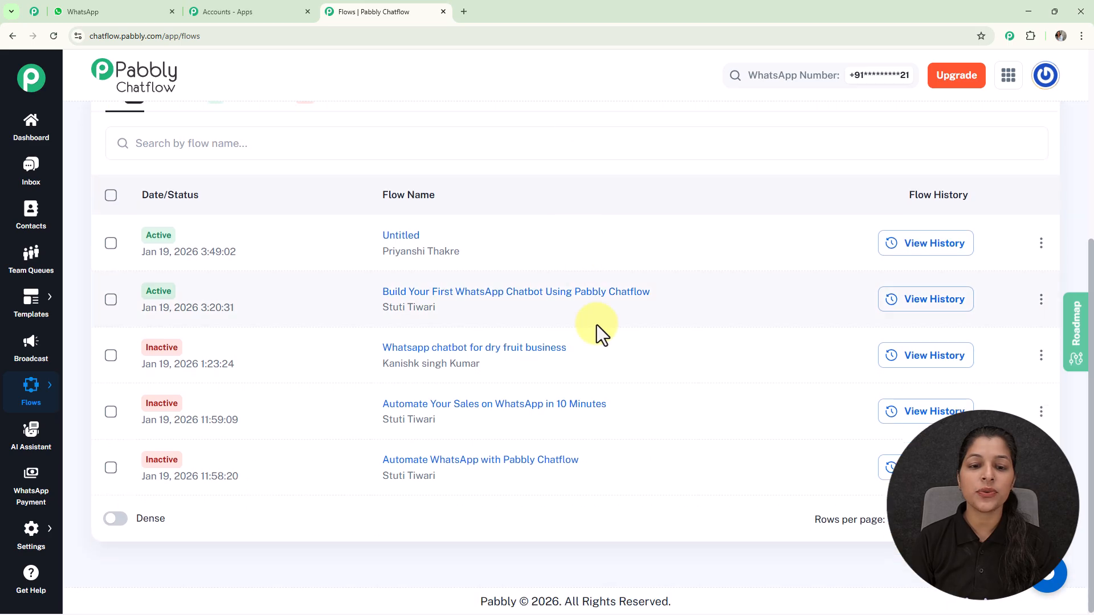
pyautogui.scroll(5, 596, 320)
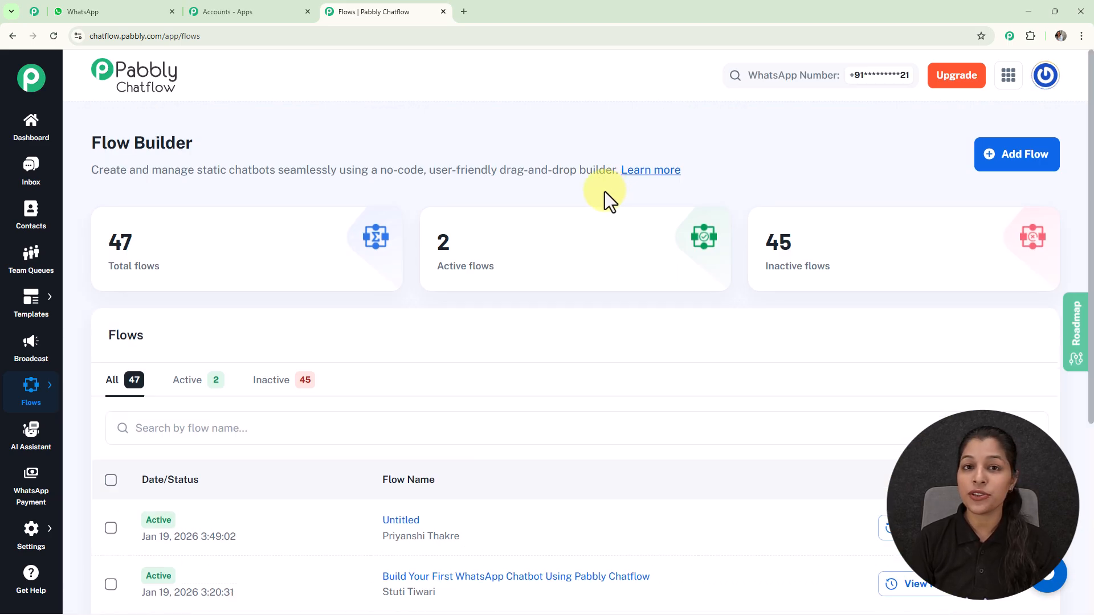
pyautogui.click(1002, 165)
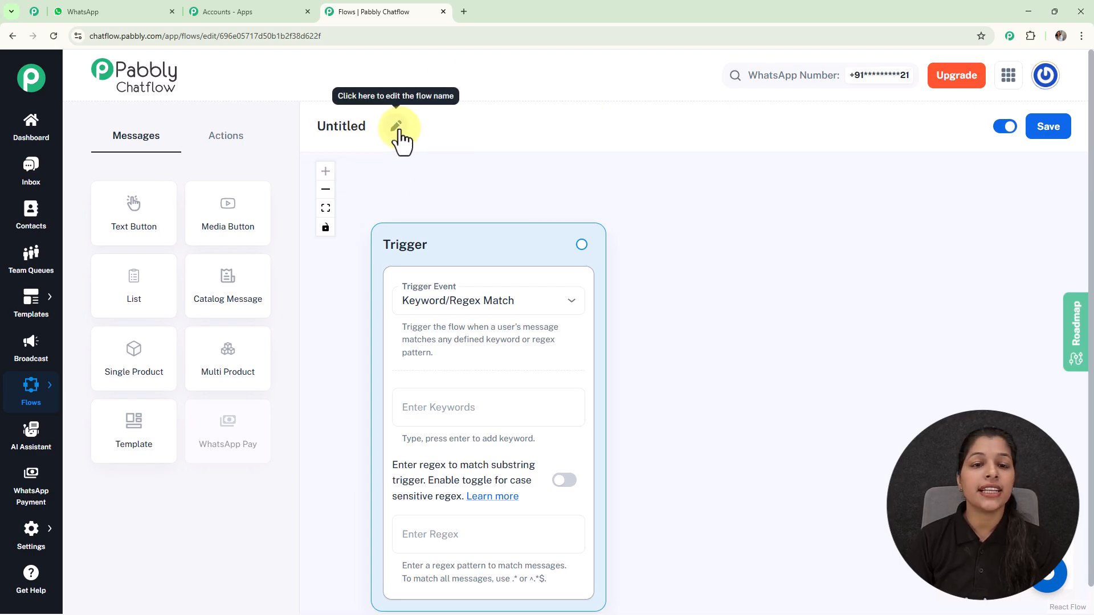
pyautogui.click(397, 126)
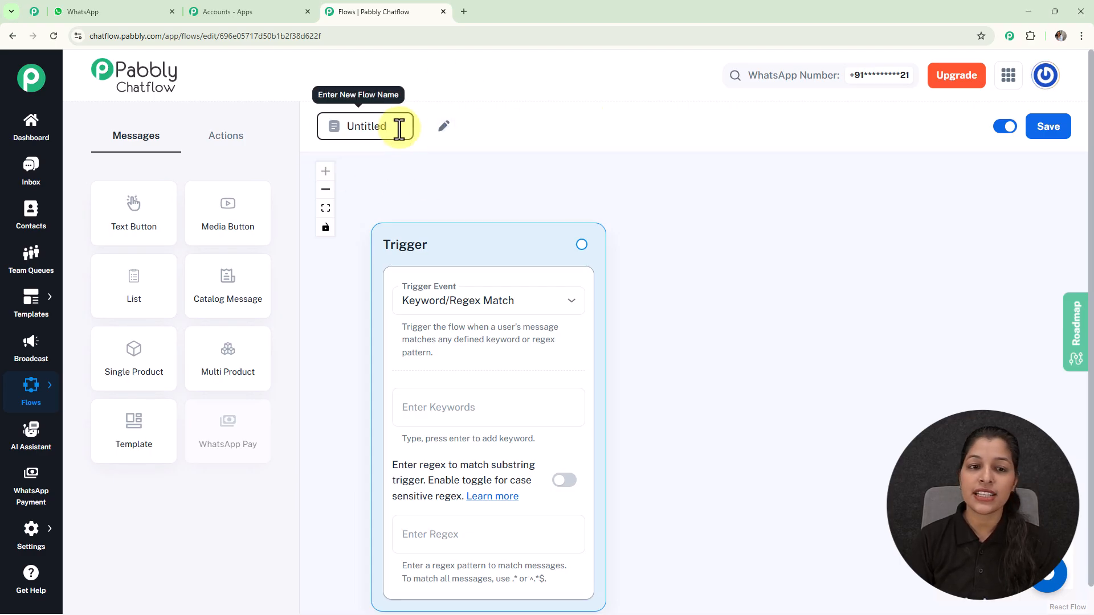
pyautogui.moveTo(399, 129); pyautogui.dragTo(318, 130)
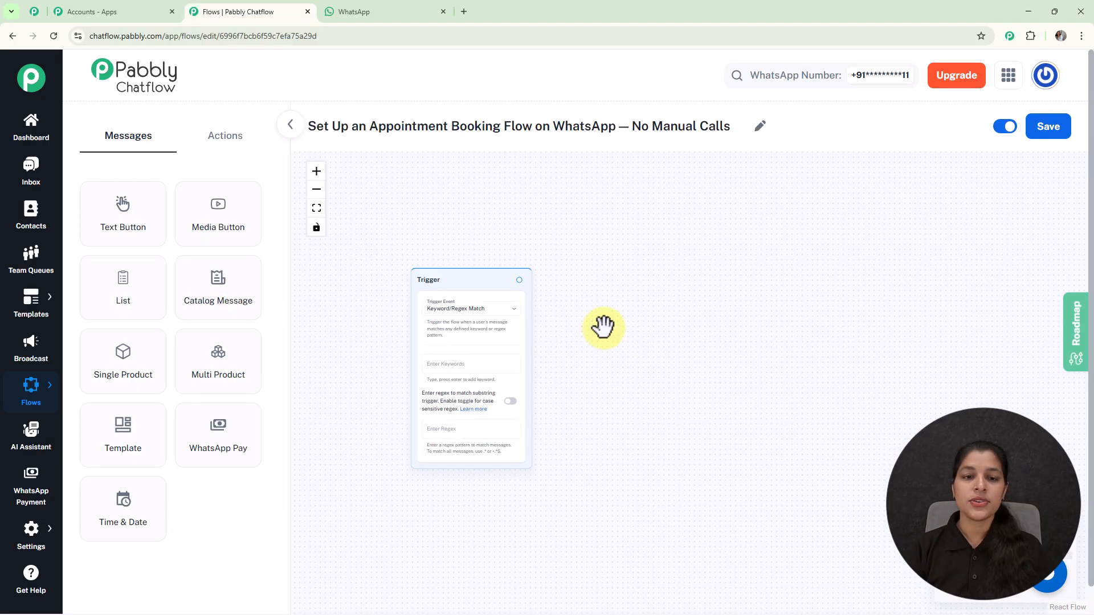
# Keep Keyword/Regex Match as the Trigger node's event and add the keyword "Hello".
pyautogui.scroll(3, 603, 326)
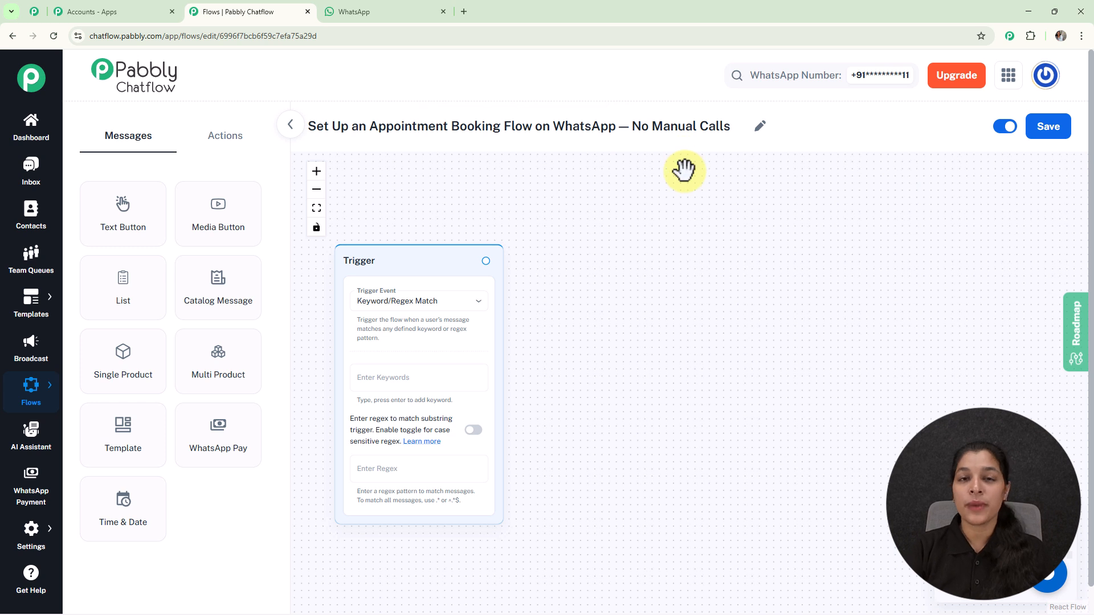
pyautogui.moveTo(502, 212); pyautogui.dragTo(536, 191)
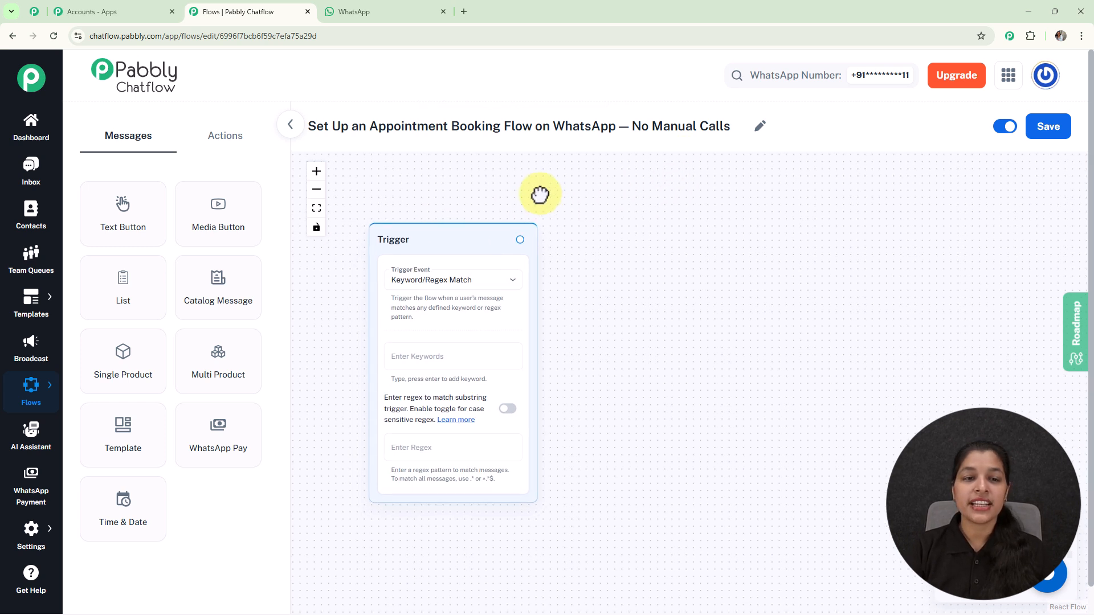
pyautogui.scroll(1, 470, 237)
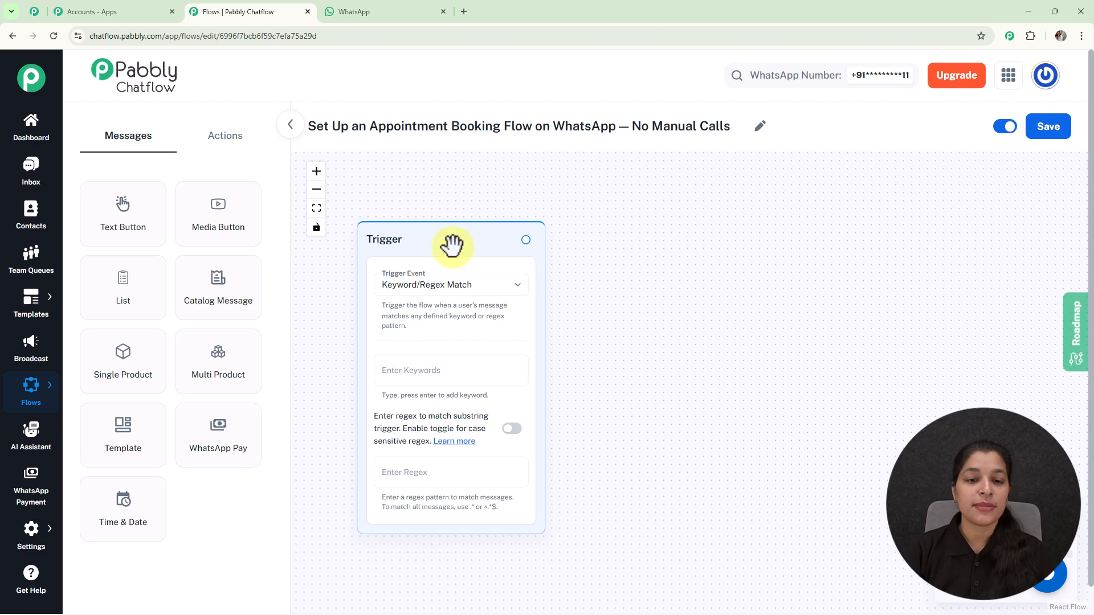
pyautogui.click(437, 288)
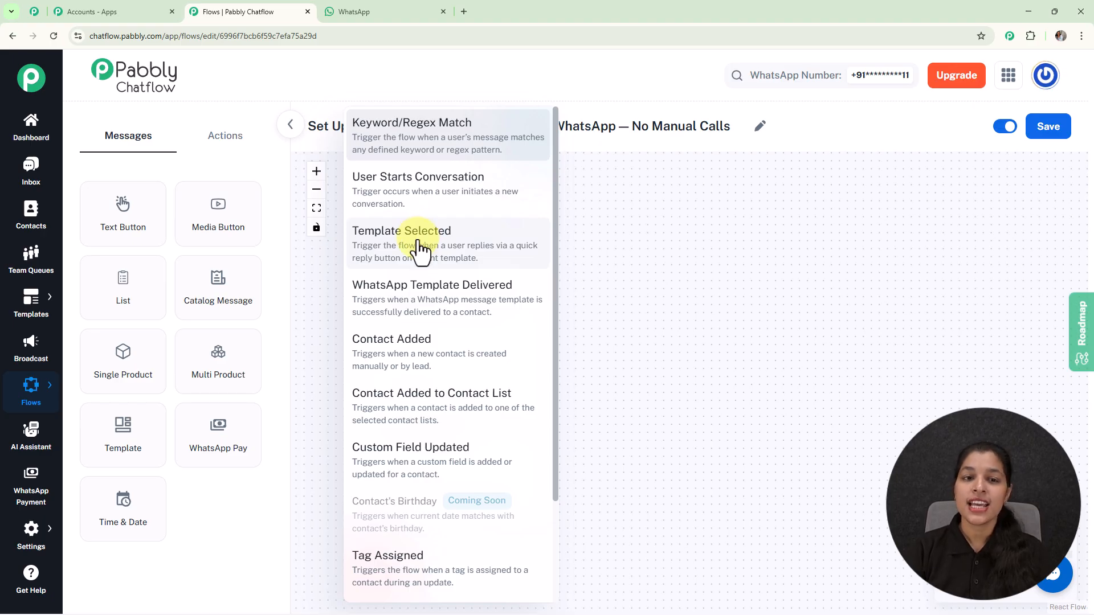
pyautogui.click(461, 154)
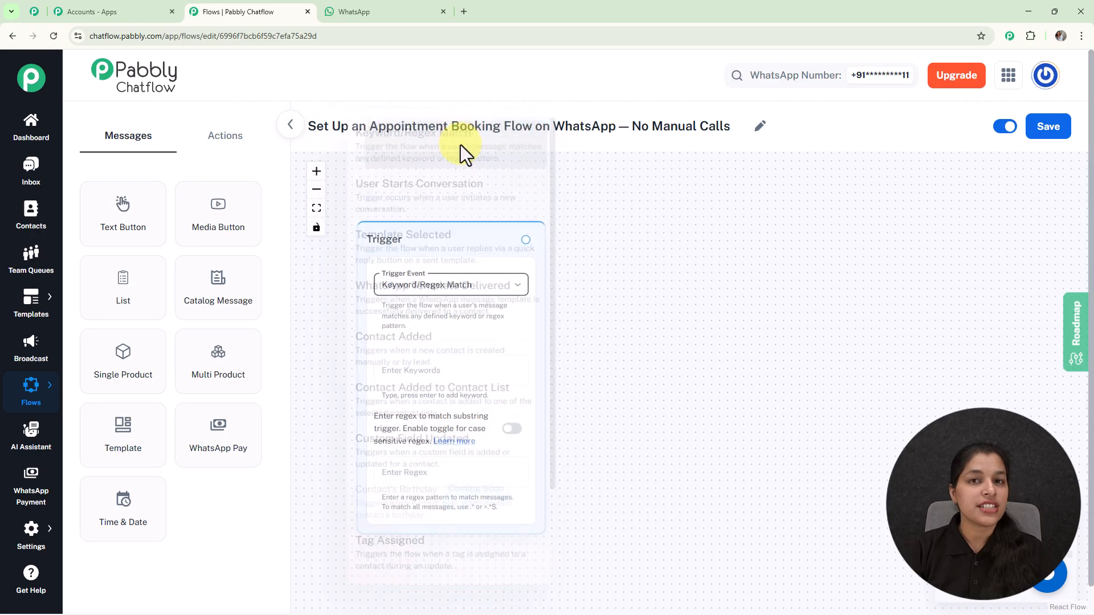
pyautogui.scroll(-1, 570, 297)
pyautogui.click(495, 318)
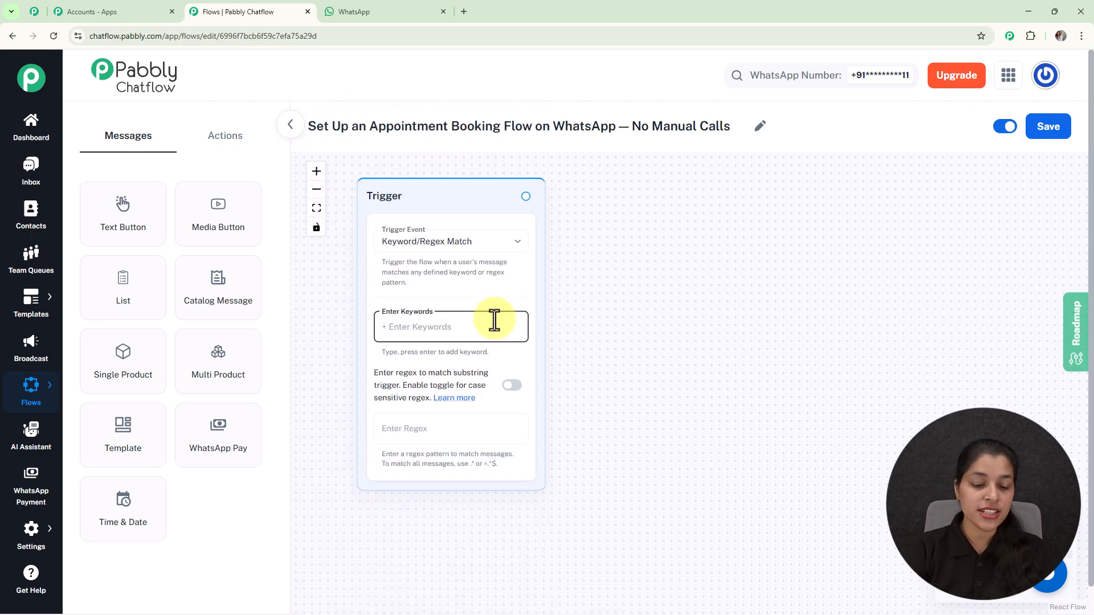
pyautogui.write('Hello')
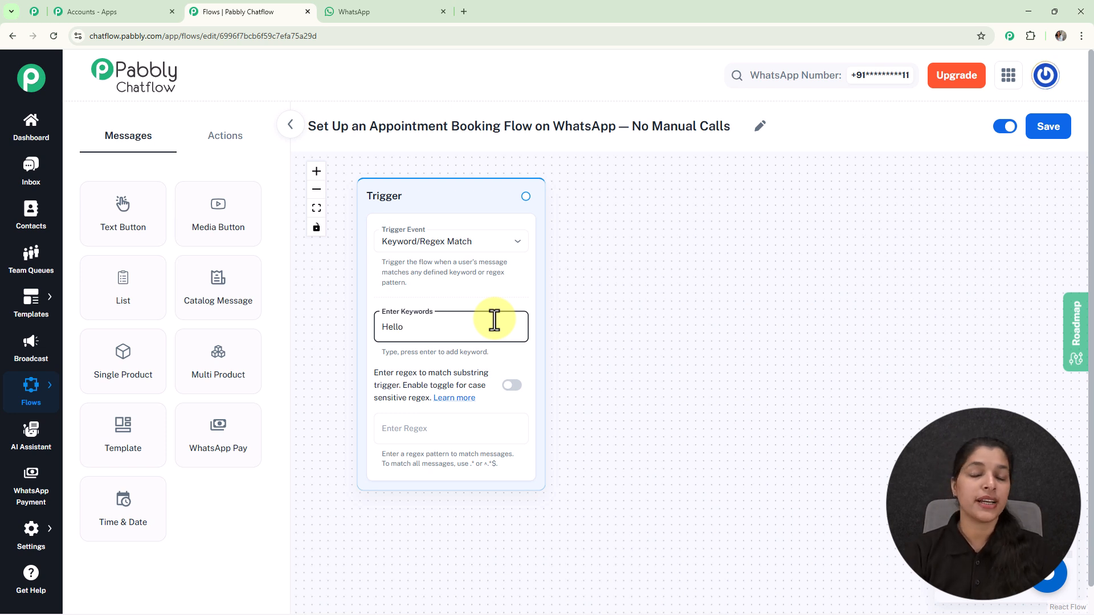
pyautogui.press('Return')
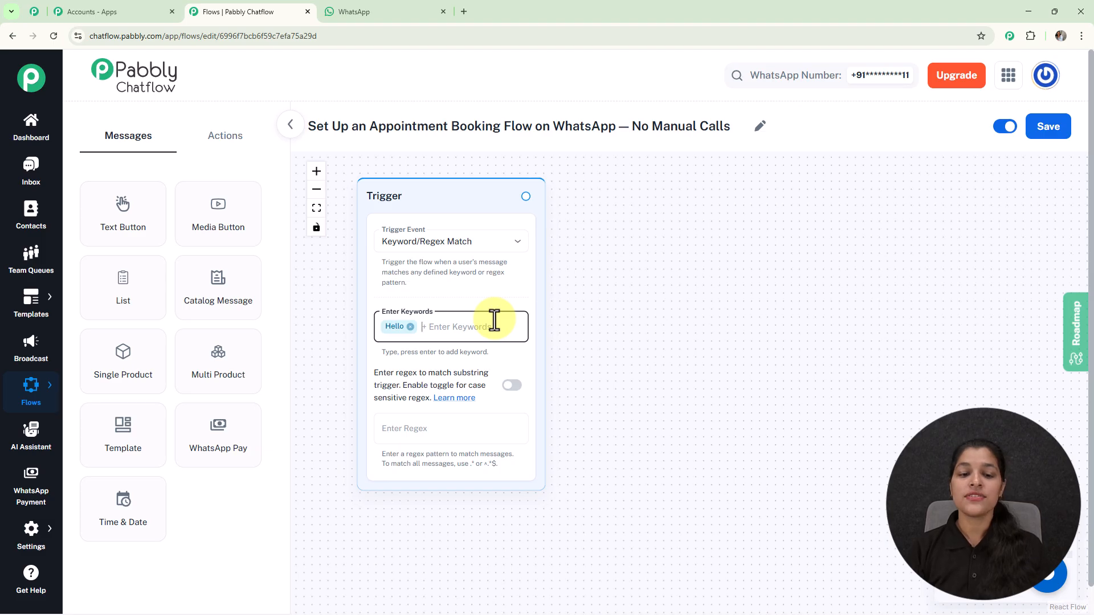
# Try the regex pattern [\s\S]+ in the Trigger node, and clear it again.
pyautogui.click(449, 442)
pyautogui.write('[')
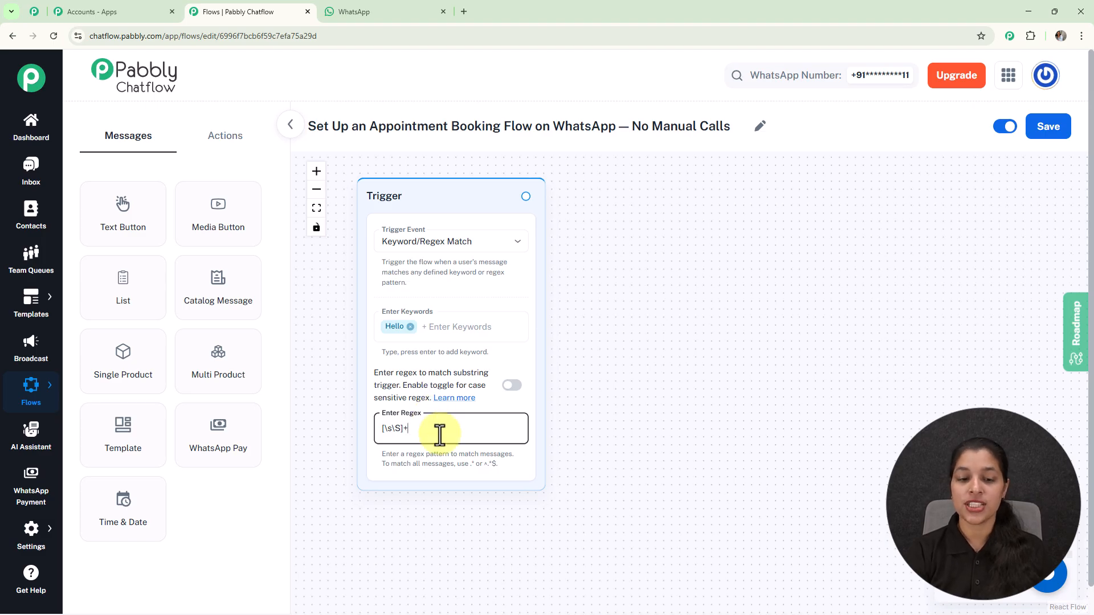
pyautogui.press('BackSpace')
pyautogui.press('BackSpace')
pyautogui.press('BackSpace')
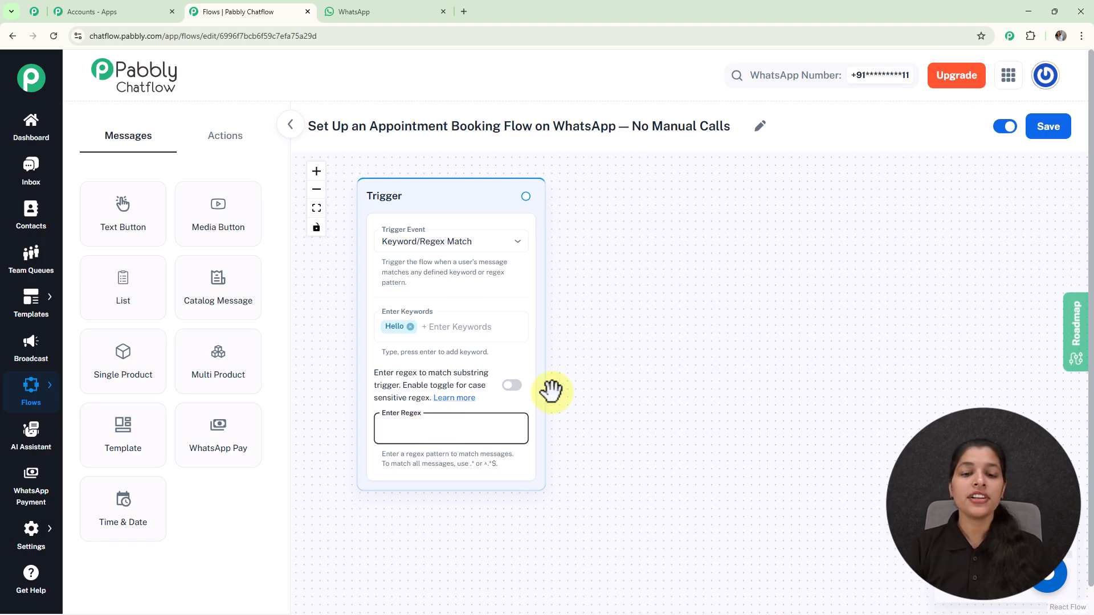
pyautogui.click(603, 383)
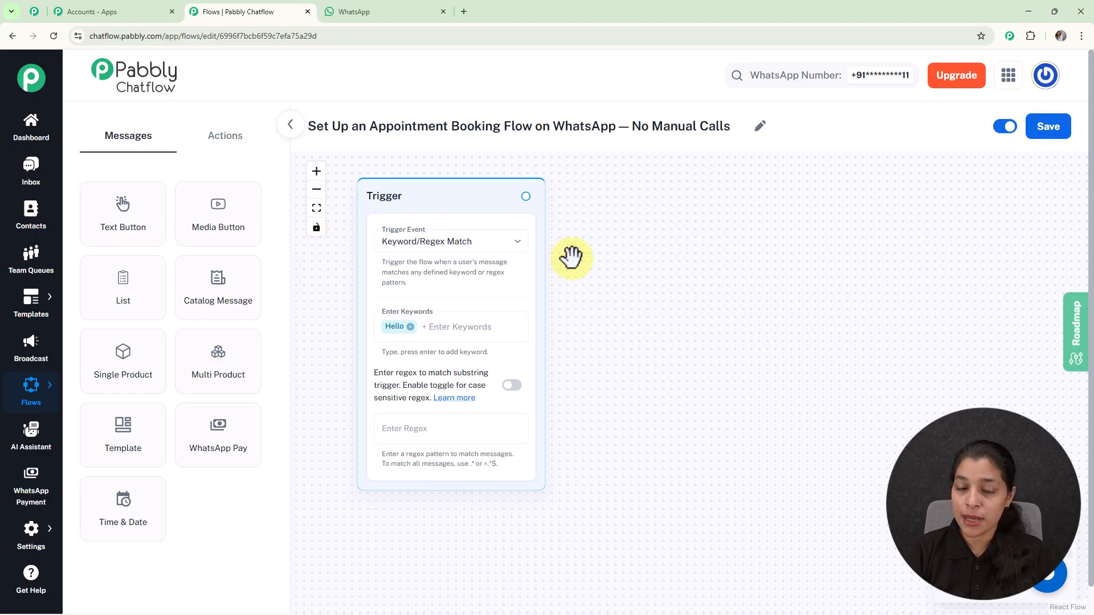
# Connect a Text Button message to the Trigger with the text "Welcome to SmileCare Dental Clinic 😊 How can we help you?".
pyautogui.moveTo(525, 196); pyautogui.dragTo(642, 274)
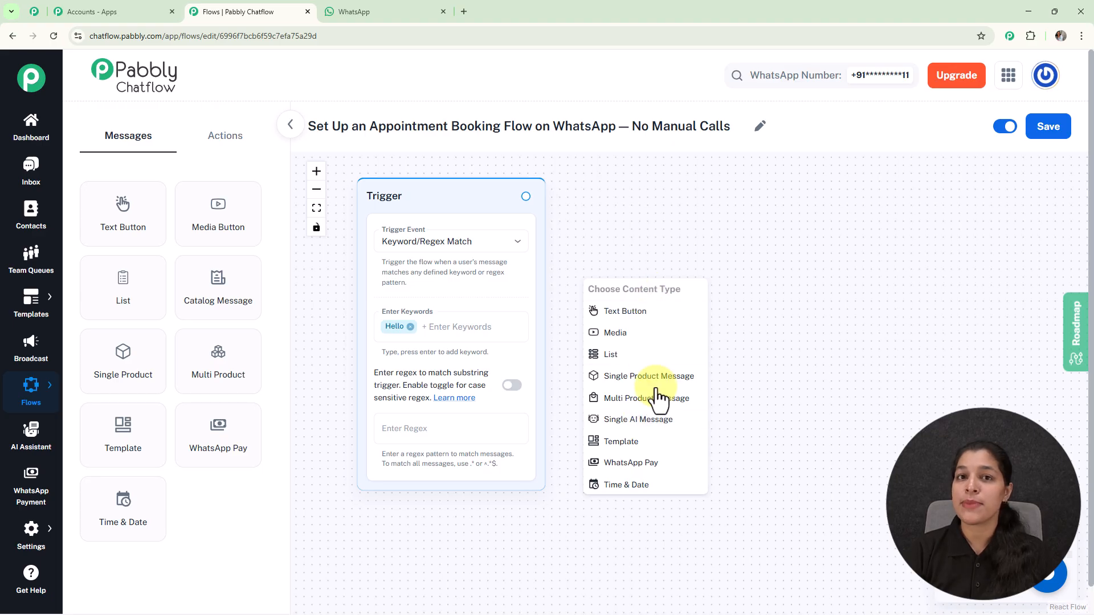
pyautogui.click(647, 314)
pyautogui.moveTo(708, 366); pyautogui.dragTo(715, 284)
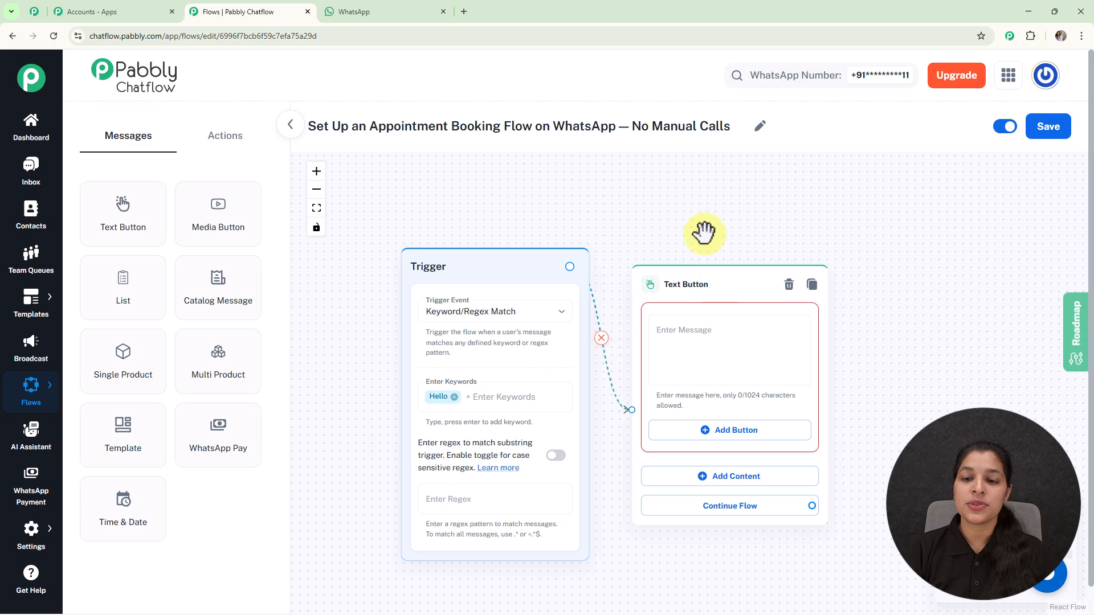
pyautogui.moveTo(703, 237); pyautogui.dragTo(640, 208)
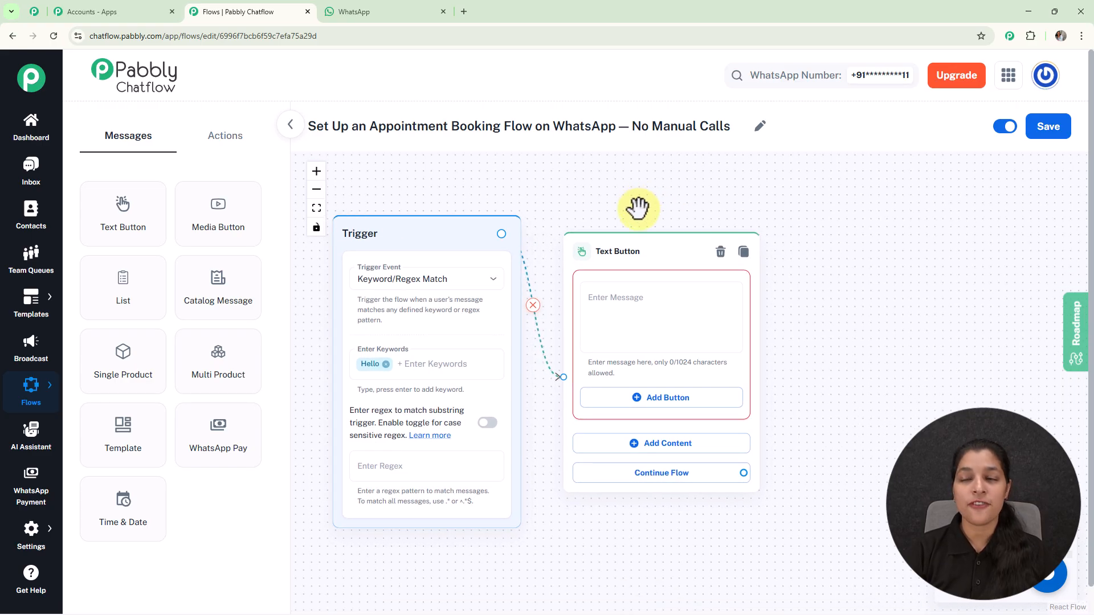
pyautogui.click(644, 294)
pyautogui.write('Welcome to SmileCare Dental Clinic 😊 How can we help you?')
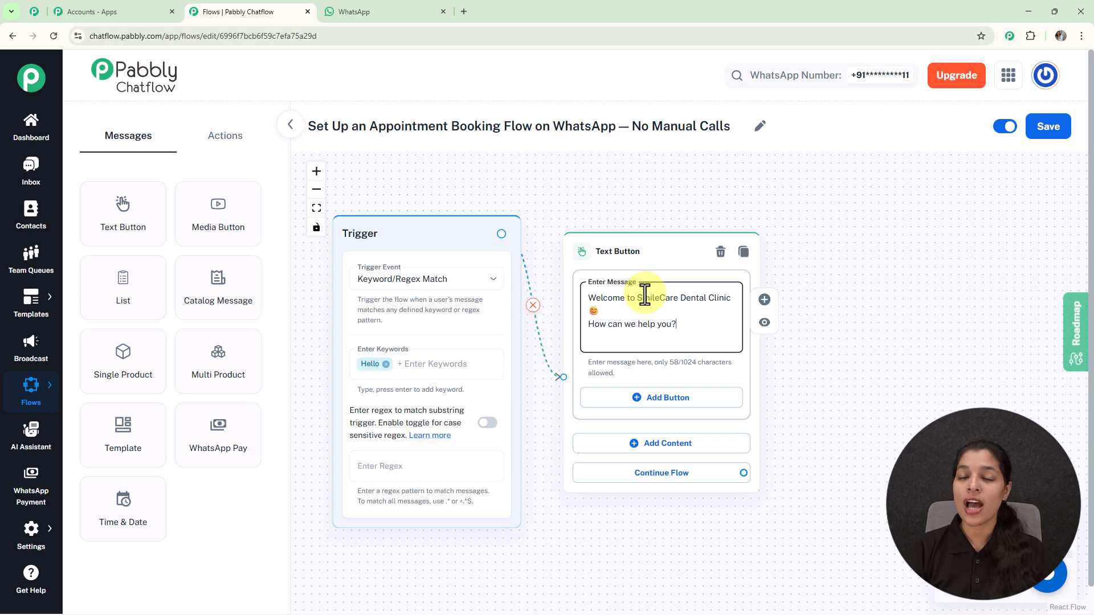
# Add a Quick Reply button named "Book Appointment📅" to the welcome message.
pyautogui.click(628, 403)
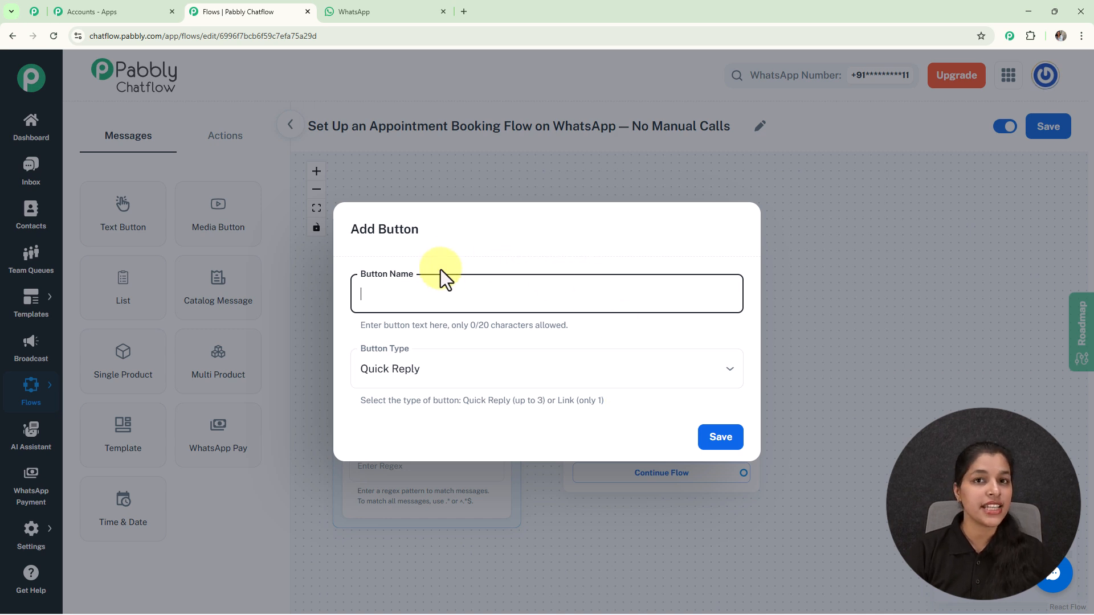
pyautogui.write('Book Appointment📅')
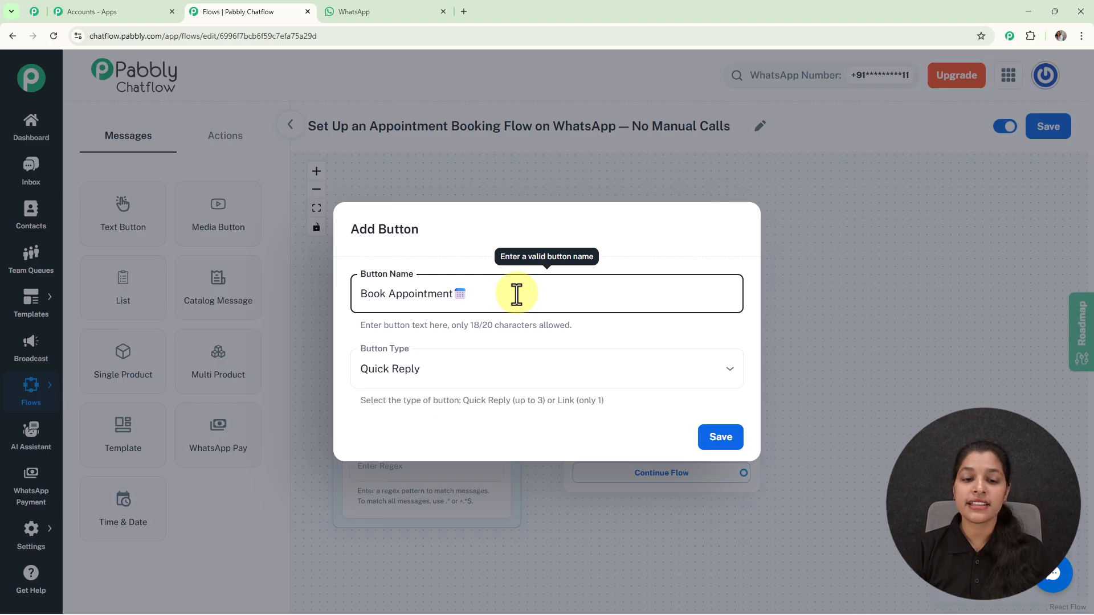
pyautogui.click(729, 366)
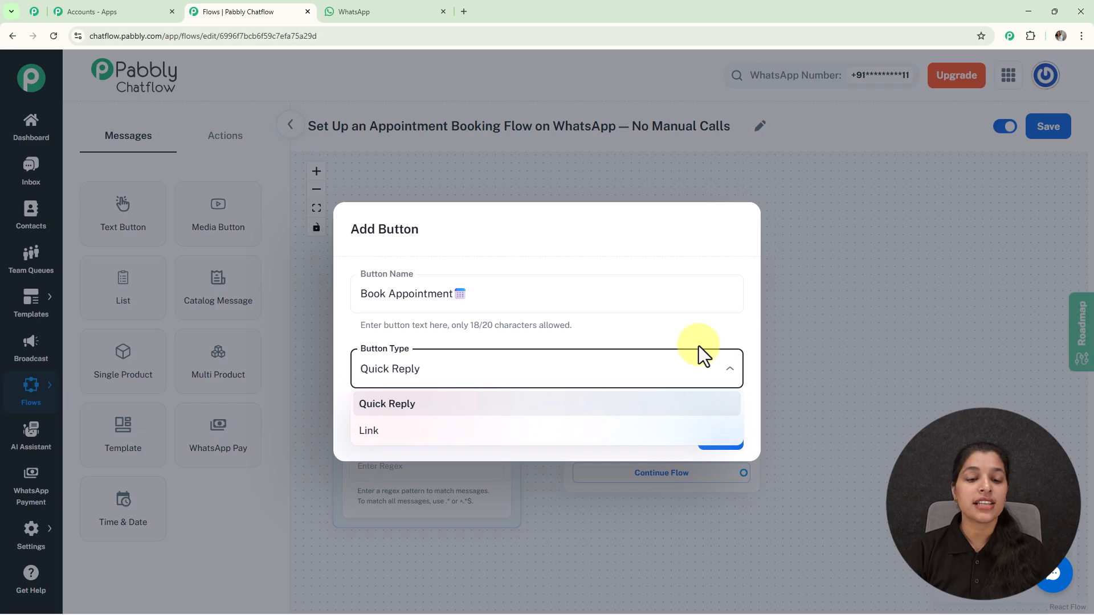
pyautogui.click(396, 410)
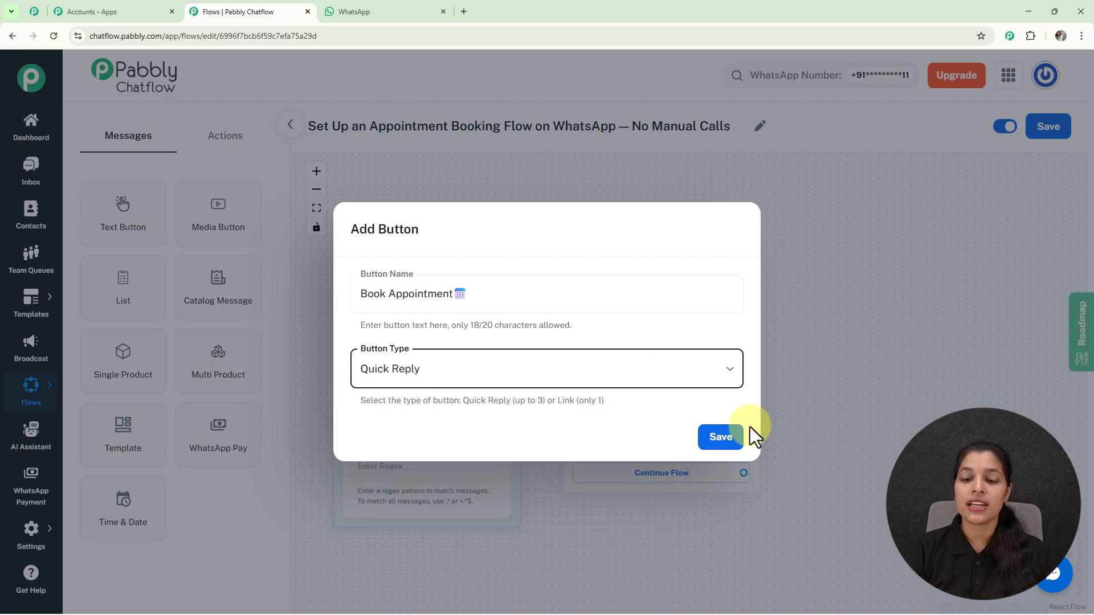
pyautogui.click(726, 440)
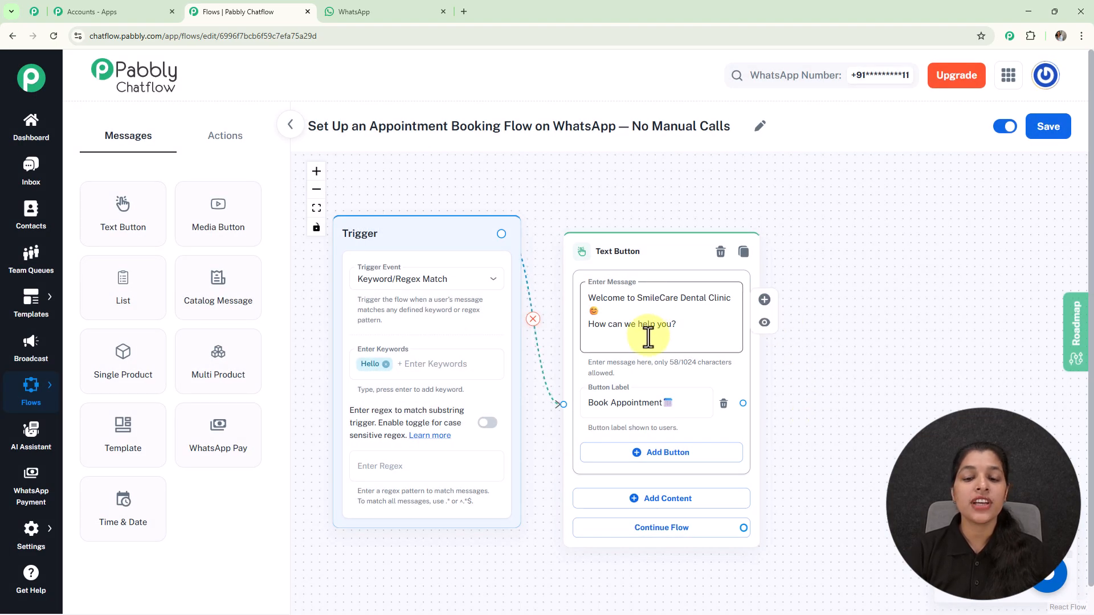
# Connect a List message to the Book Appointment button with the body "Please select the treatment you want to book:".
pyautogui.moveTo(858, 392); pyautogui.dragTo(763, 355)
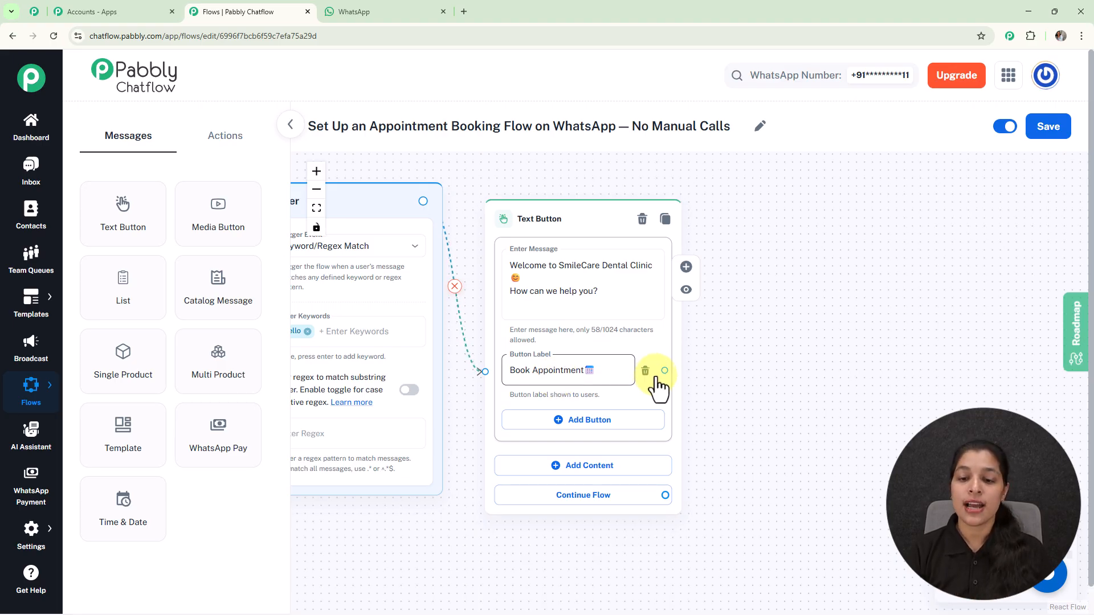
pyautogui.moveTo(665, 370); pyautogui.dragTo(767, 273)
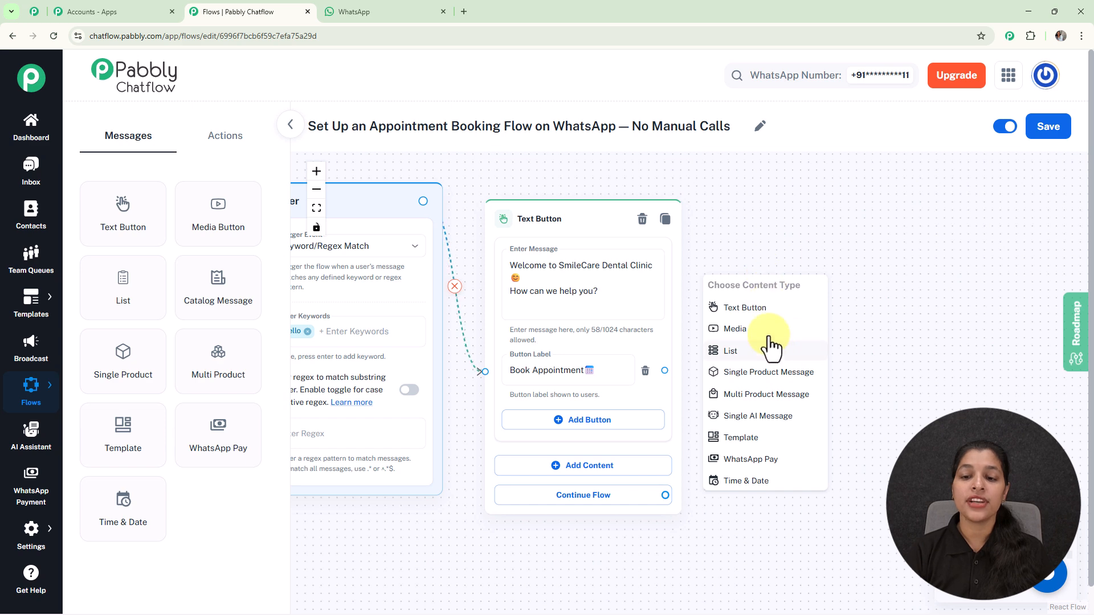
pyautogui.click(785, 352)
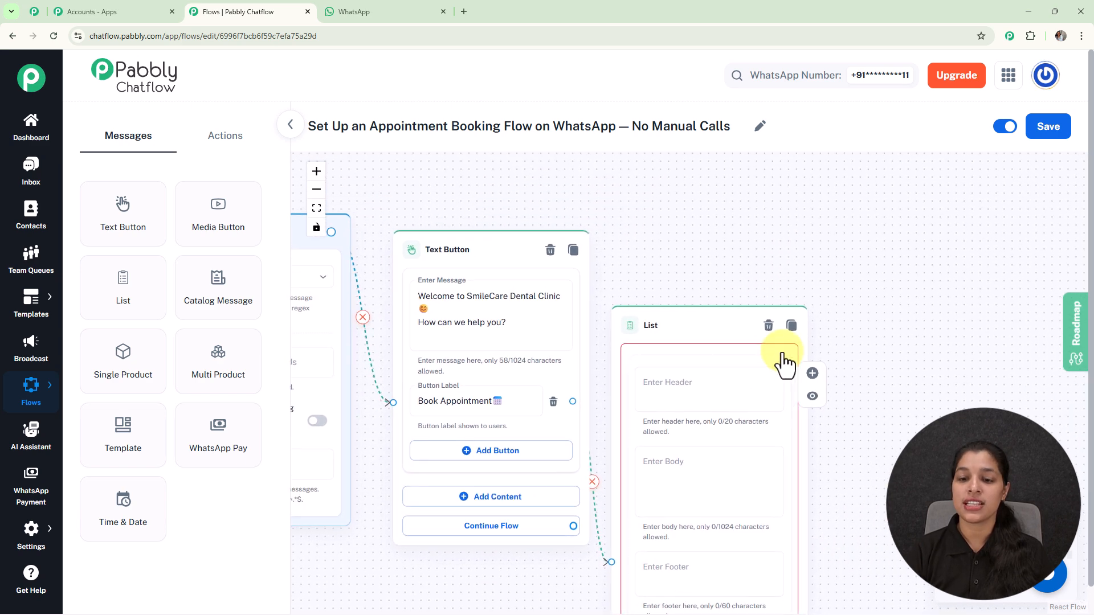
pyautogui.moveTo(681, 315); pyautogui.dragTo(699, 179)
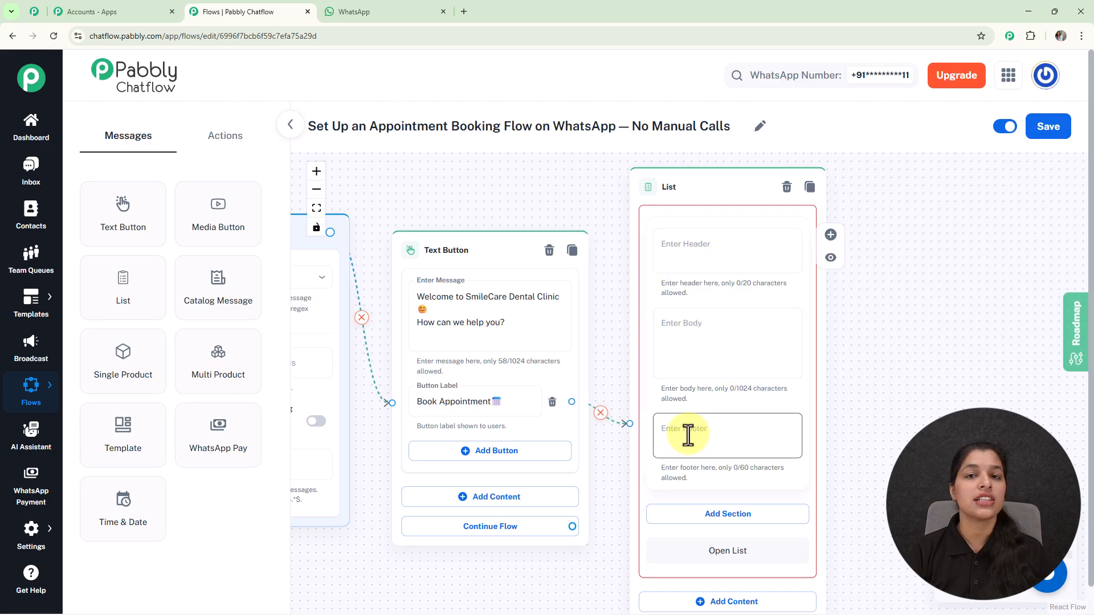
pyautogui.click(720, 339)
pyautogui.write('Please select the treatment you want to book:')
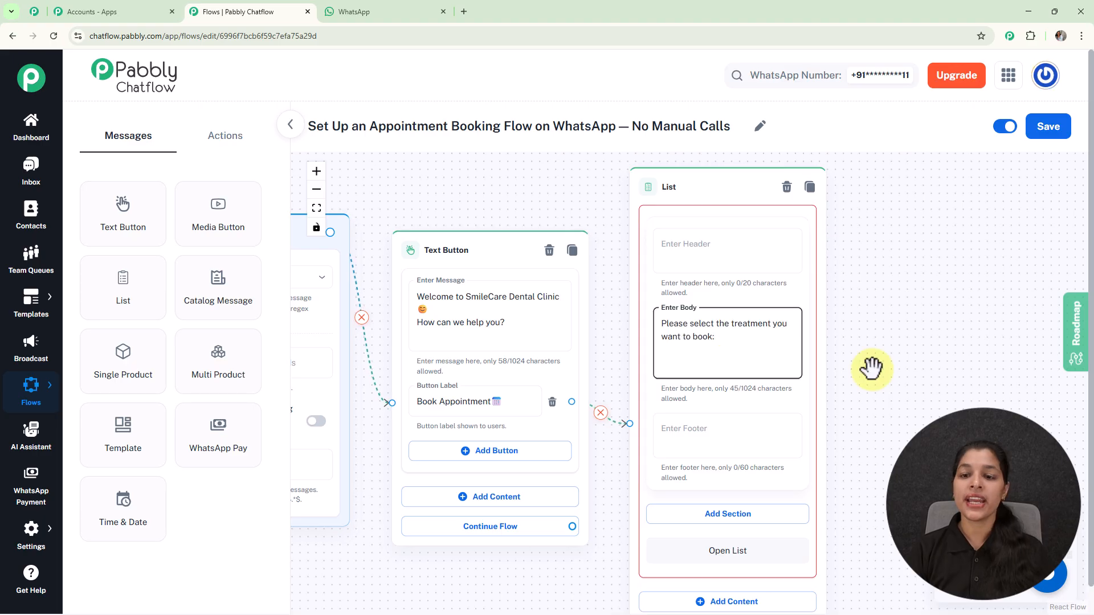
# Add a section titled "Treatment" to the List message.
pyautogui.moveTo(872, 369); pyautogui.dragTo(767, 289)
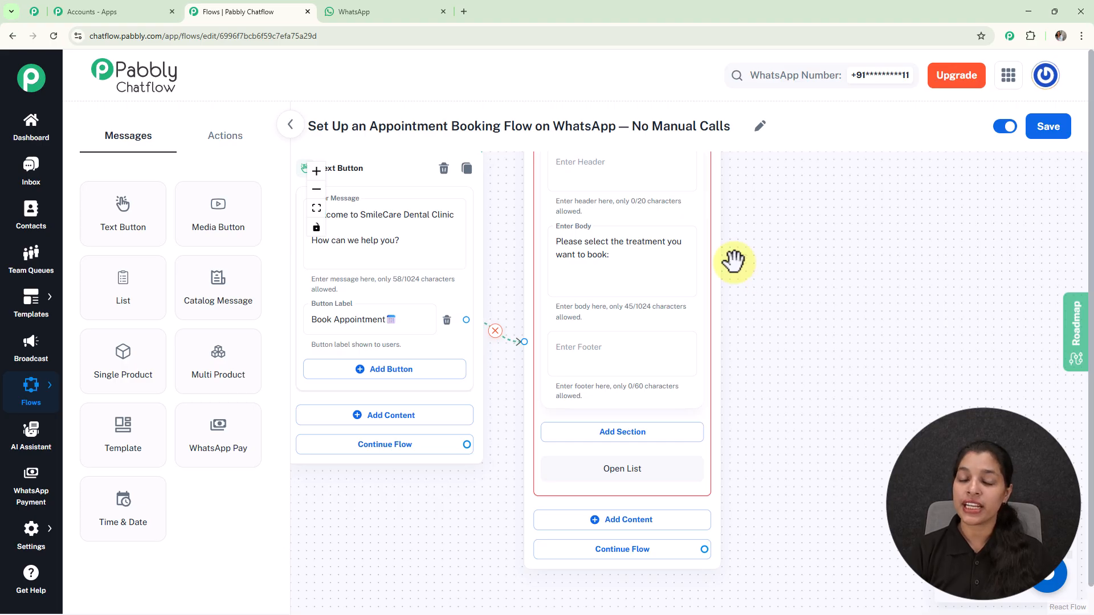
pyautogui.click(627, 434)
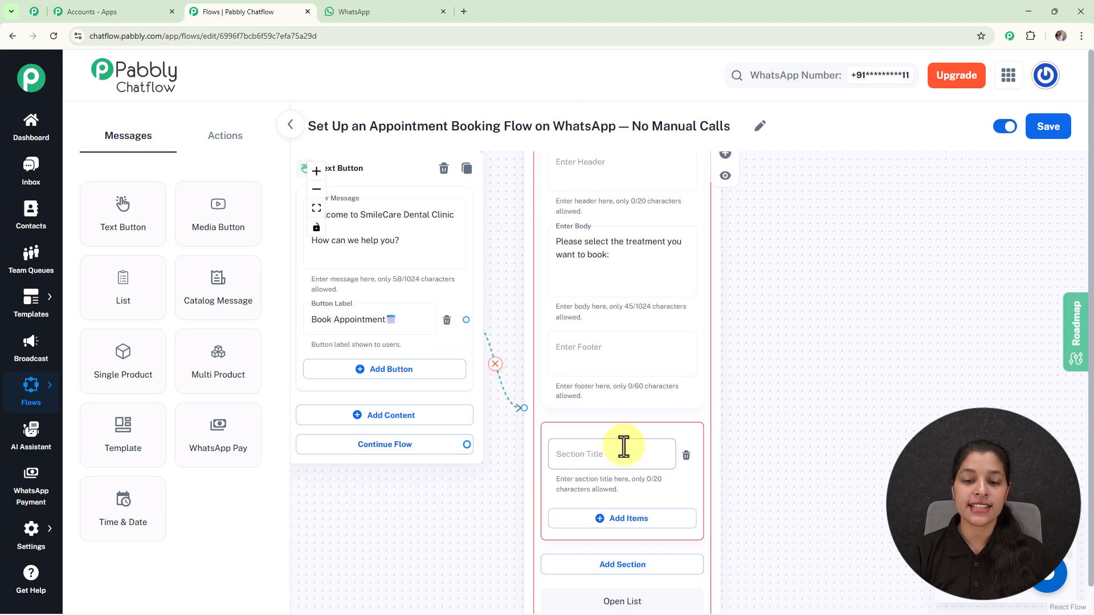
pyautogui.moveTo(813, 447); pyautogui.dragTo(816, 325)
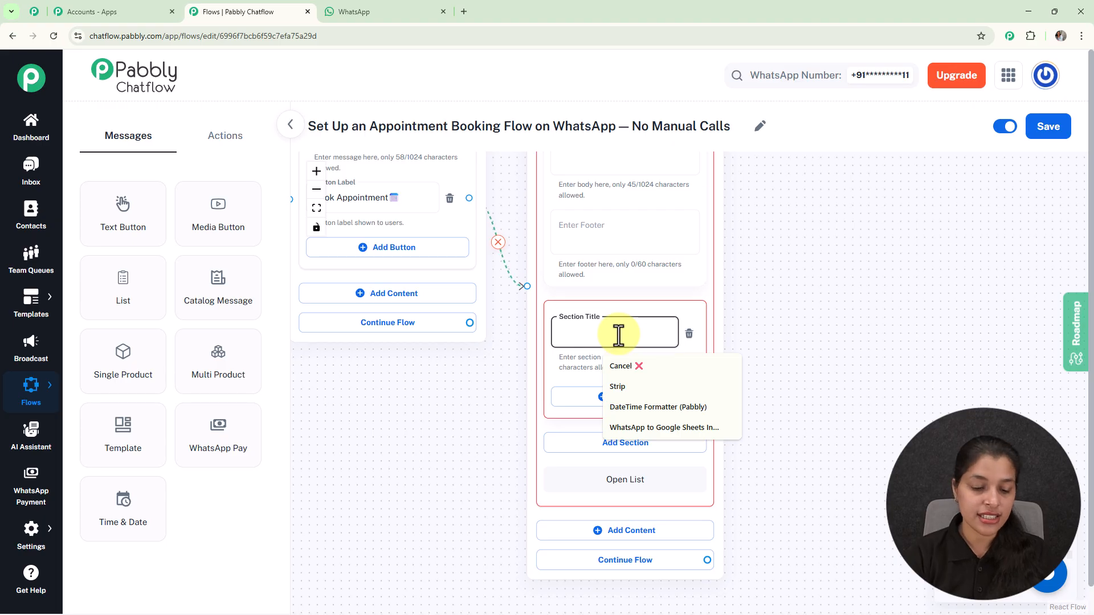
pyautogui.write('Tretment')
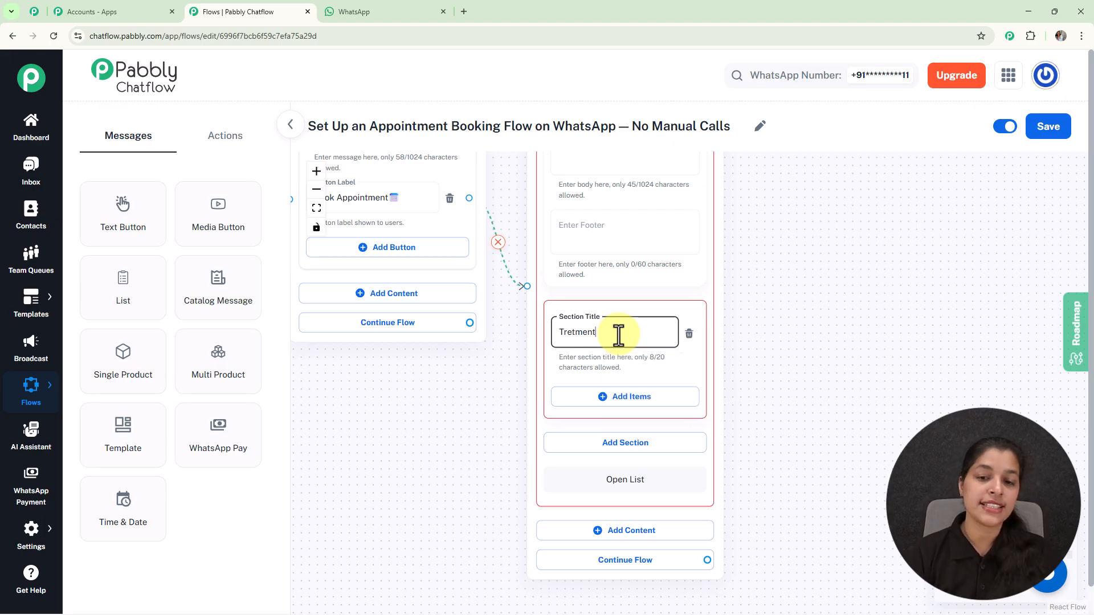
pyautogui.click(572, 332)
pyautogui.write('a')
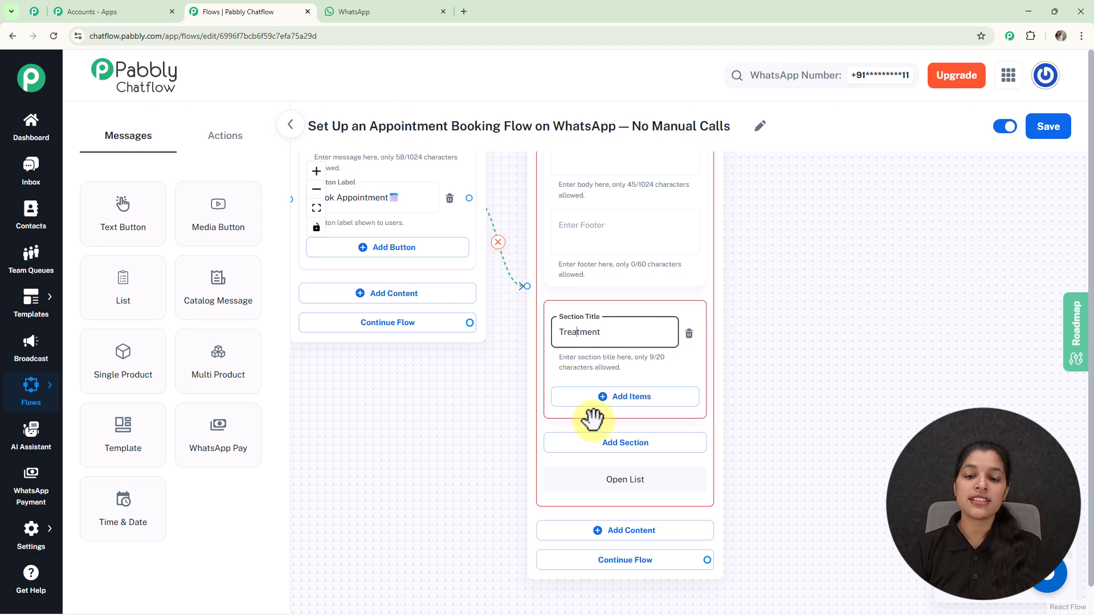
# Add the items "Teeth Cleaning", "Tooth Pain Checkup" and "Root Canal" to the Treatment section.
pyautogui.click(596, 404)
pyautogui.click(644, 401)
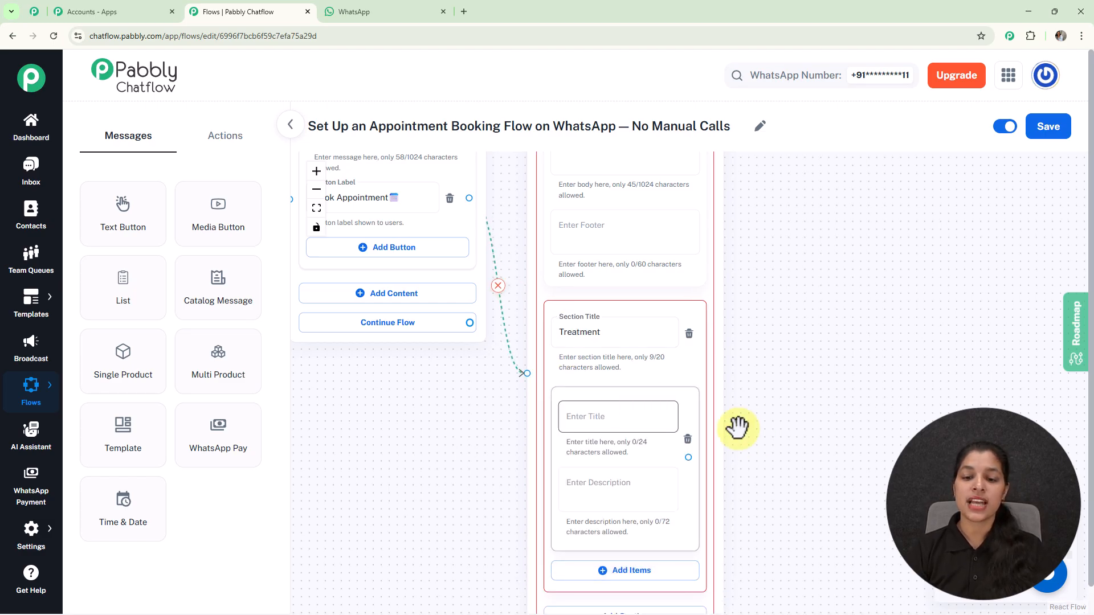
pyautogui.scroll(-3, 794, 341)
pyautogui.scroll(2, 791, 302)
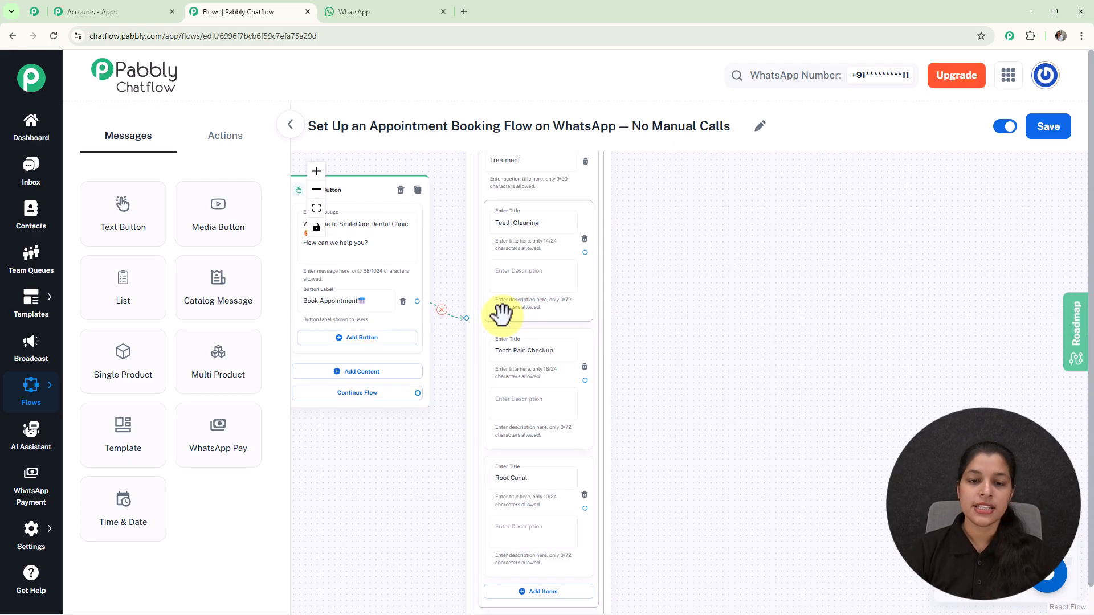
pyautogui.scroll(5, 501, 314)
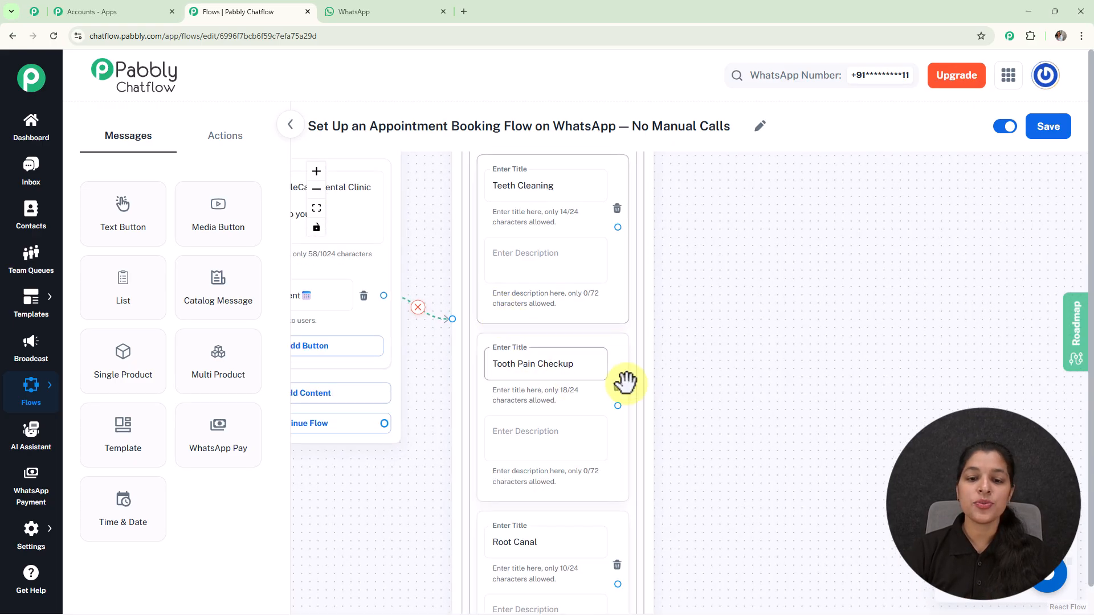
pyautogui.moveTo(722, 393); pyautogui.dragTo(720, 303)
pyautogui.click(532, 274)
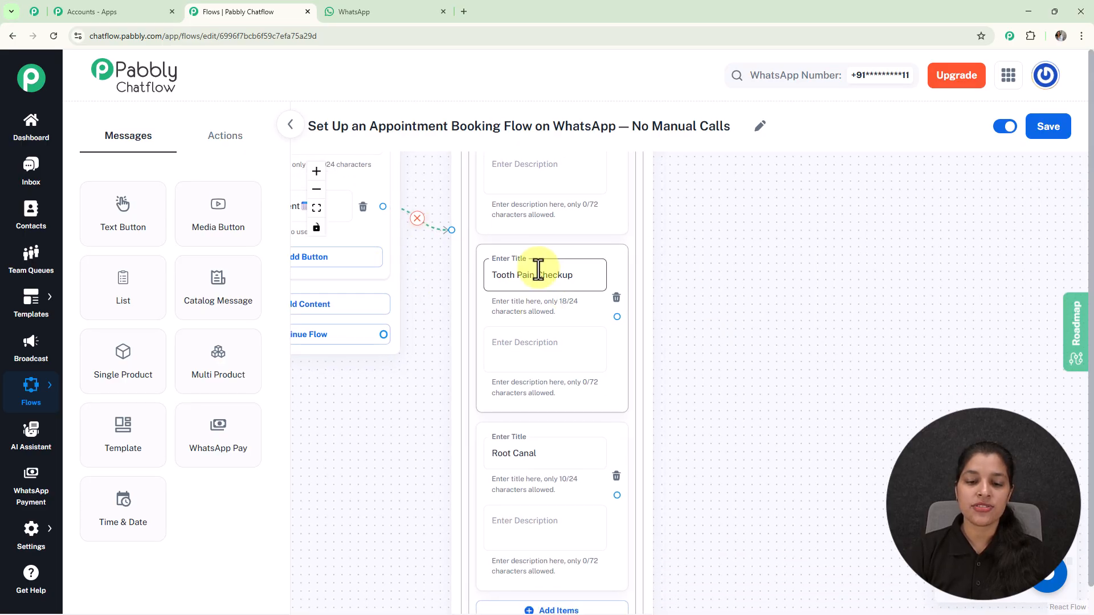
pyautogui.scroll(-5, 702, 382)
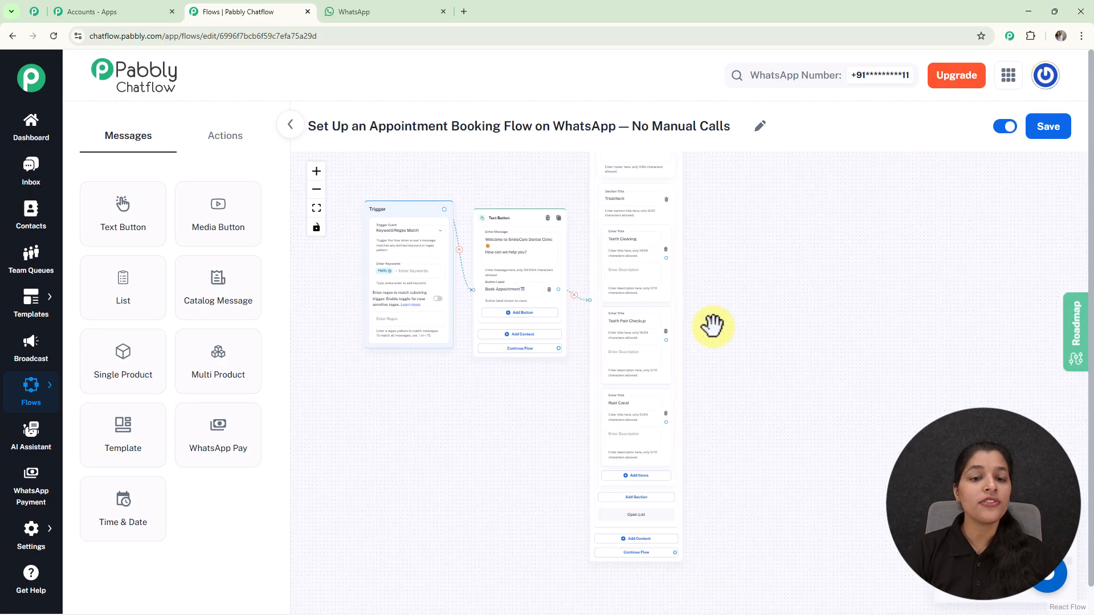
pyautogui.moveTo(734, 290); pyautogui.dragTo(708, 347)
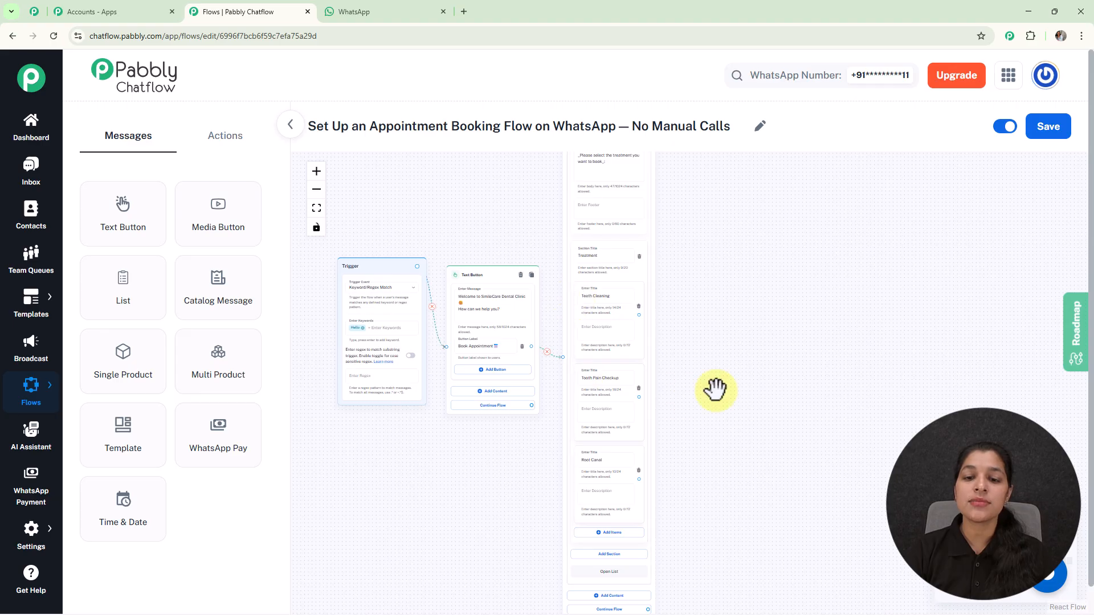
pyautogui.scroll(2, 715, 390)
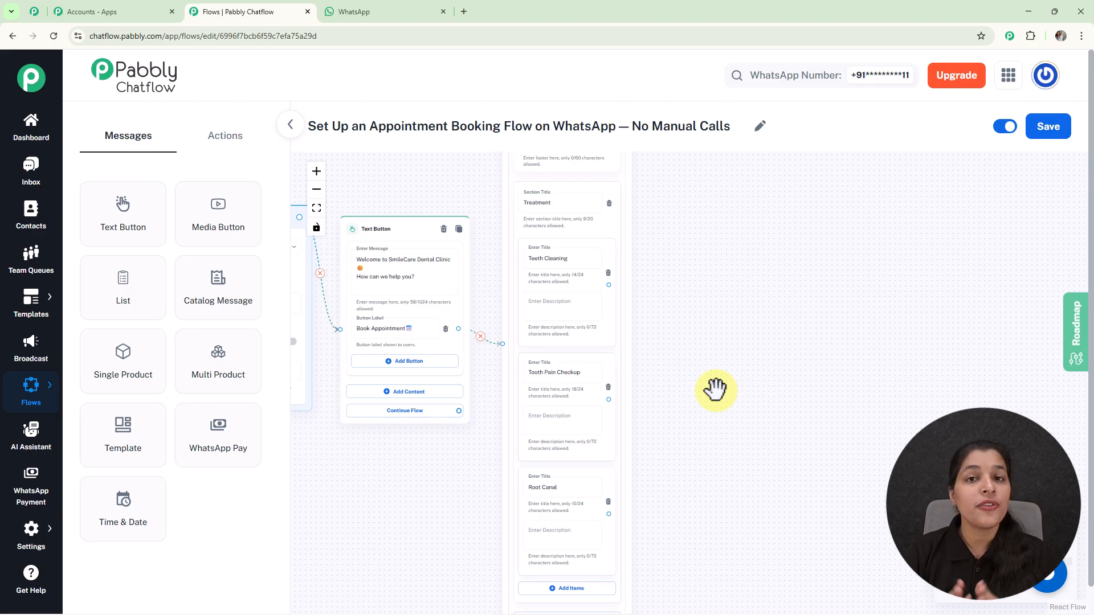
# Add a Set Custom Field action beside the list, connect it to the Teeth Cleaning item, and open its contact custom field choices.
pyautogui.click(221, 149)
pyautogui.moveTo(237, 373); pyautogui.dragTo(682, 224)
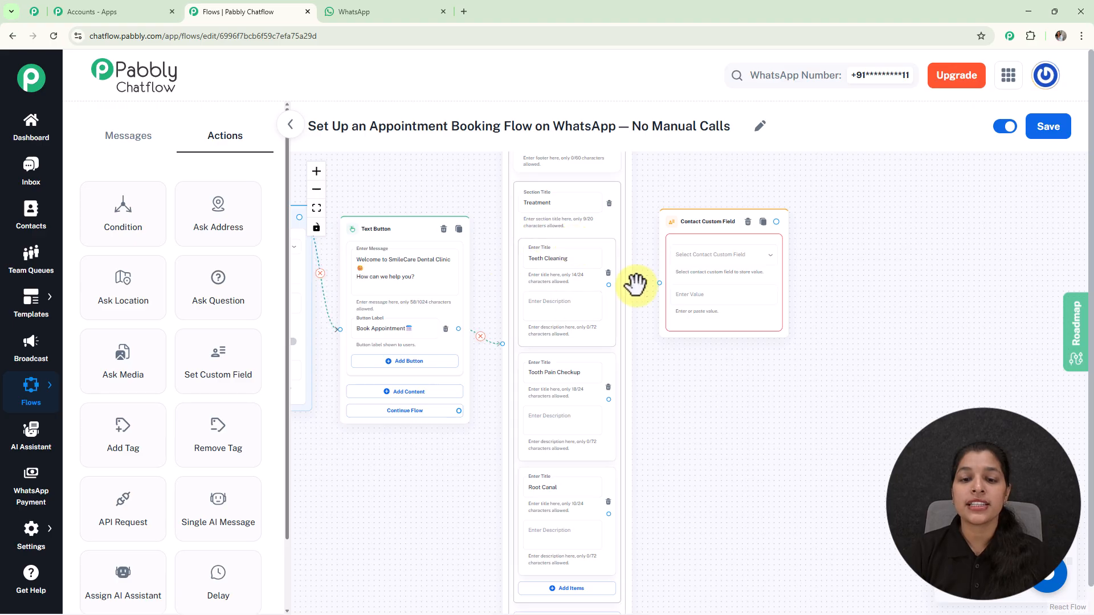
pyautogui.scroll(3, 590, 301)
pyautogui.moveTo(622, 276); pyautogui.dragTo(711, 272)
pyautogui.click(800, 234)
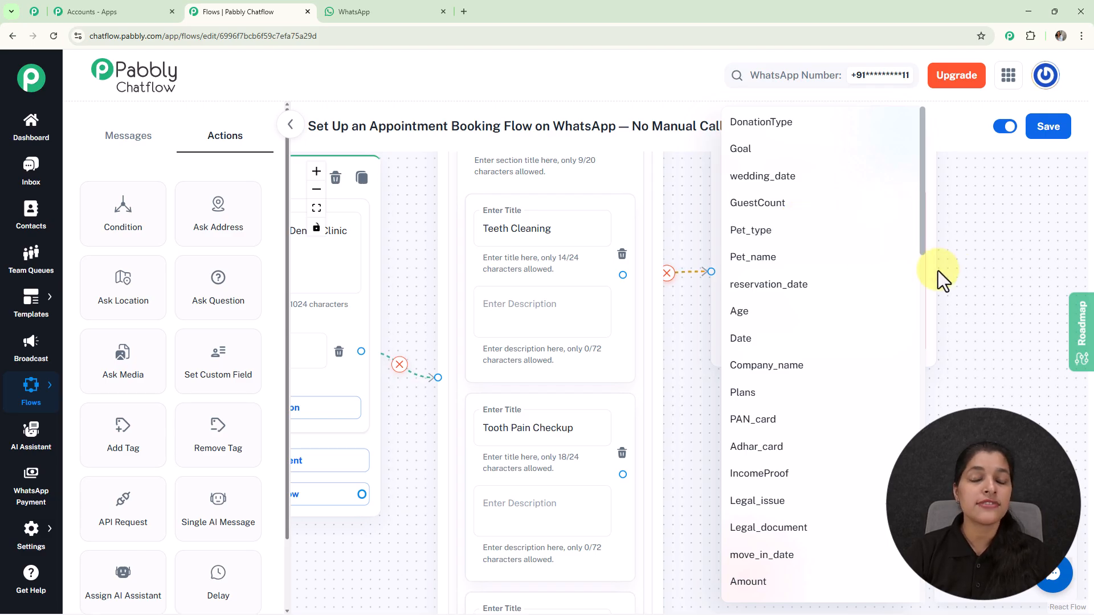
# Open the Contact Custom Fields settings in a separate browser tab and add an empty field row at the end of the list.
pyautogui.click(37, 531)
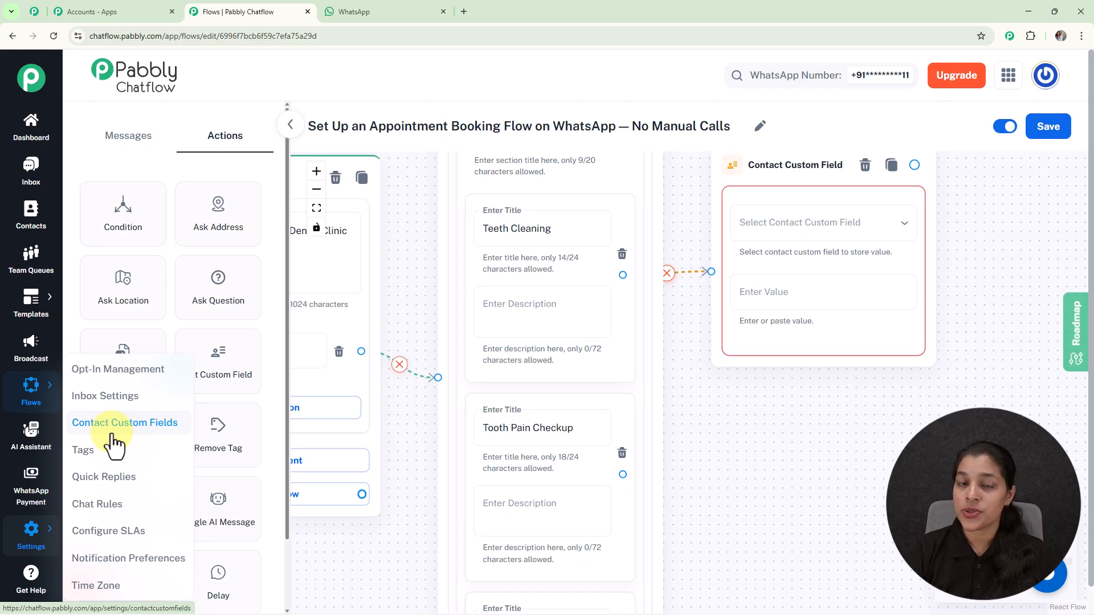
pyautogui.click(114, 442)
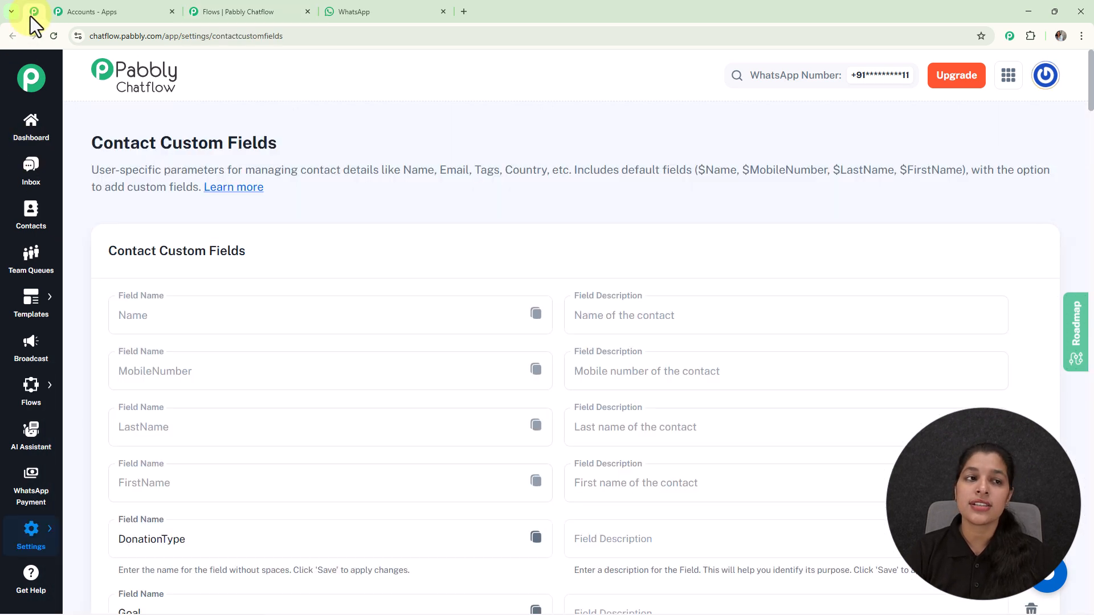
pyautogui.scroll(-20, 366, 254)
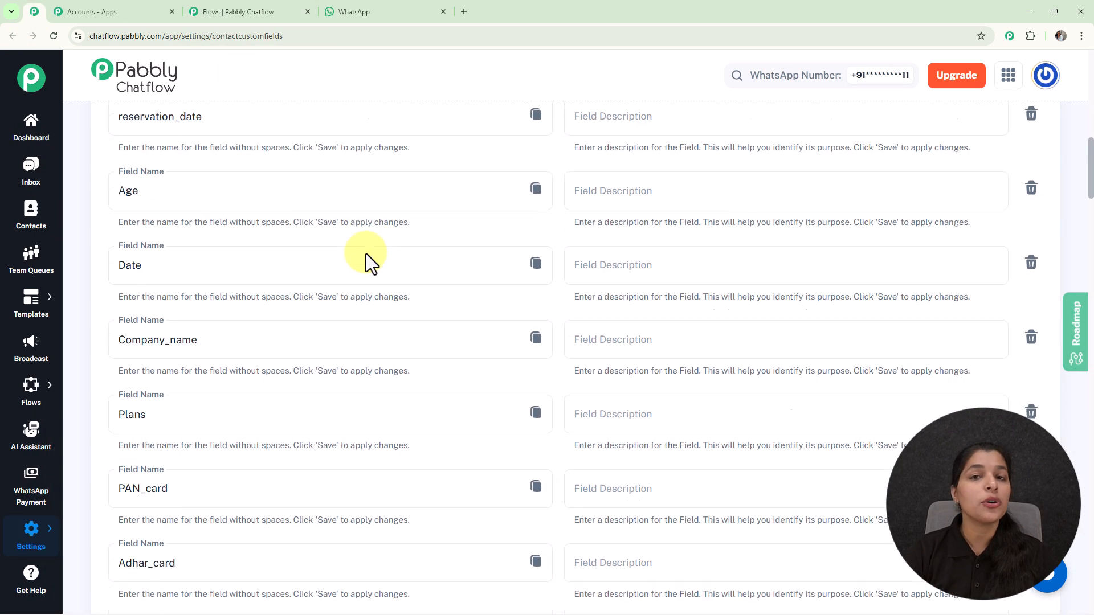
pyautogui.scroll(-20, 366, 254)
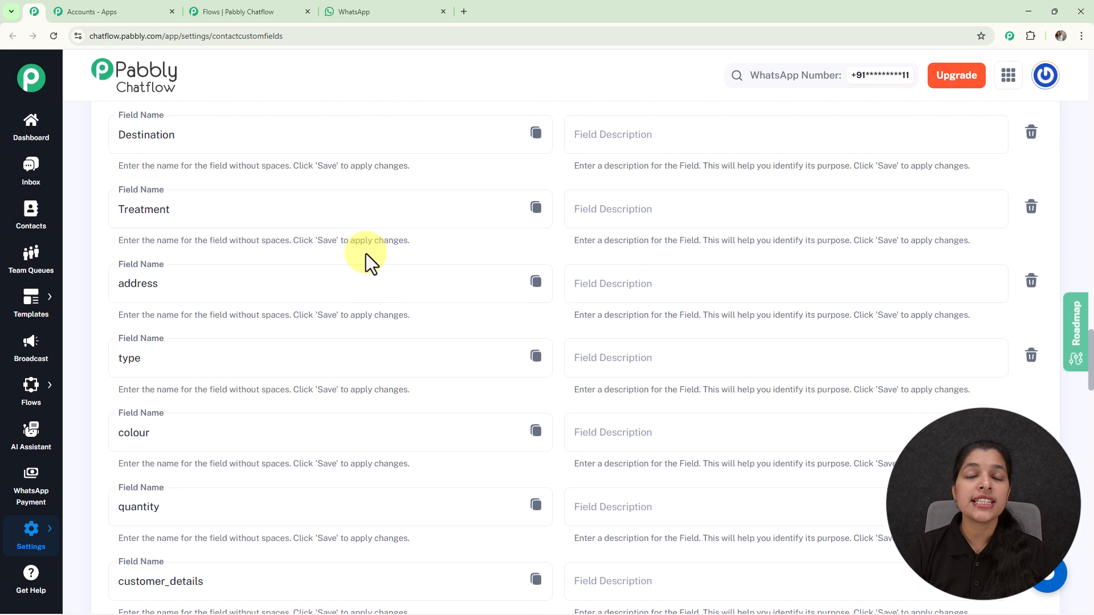
pyautogui.scroll(-20, 366, 254)
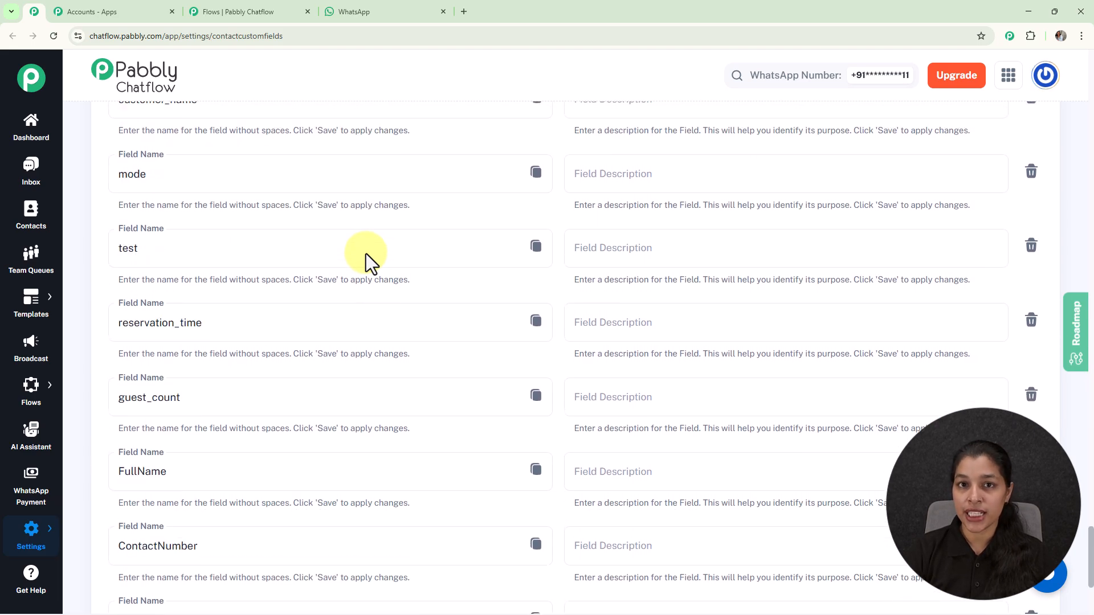
pyautogui.scroll(-1, 366, 254)
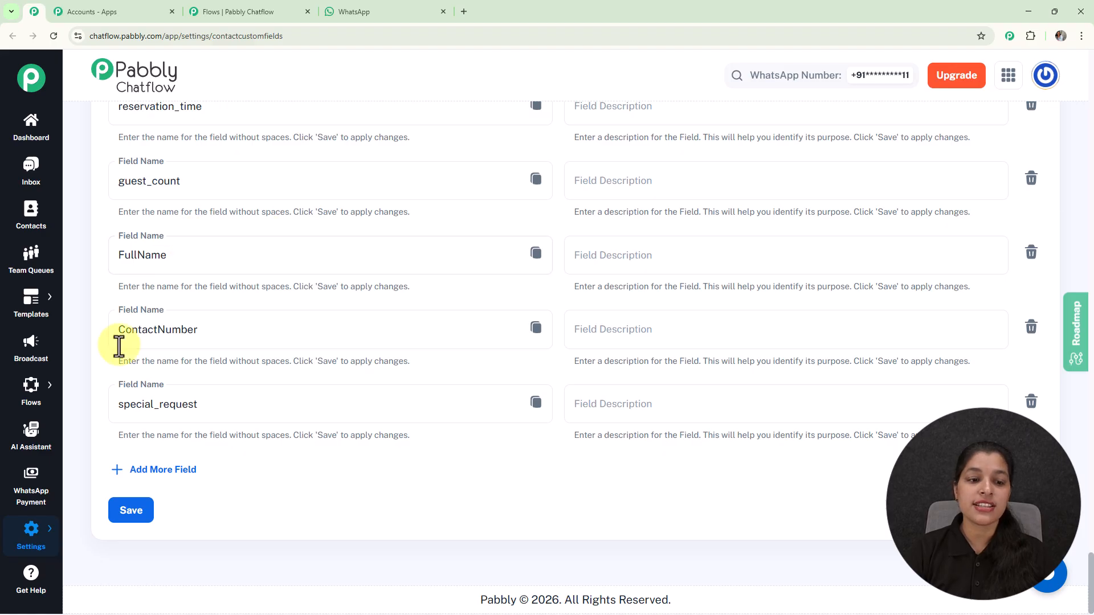
pyautogui.click(159, 474)
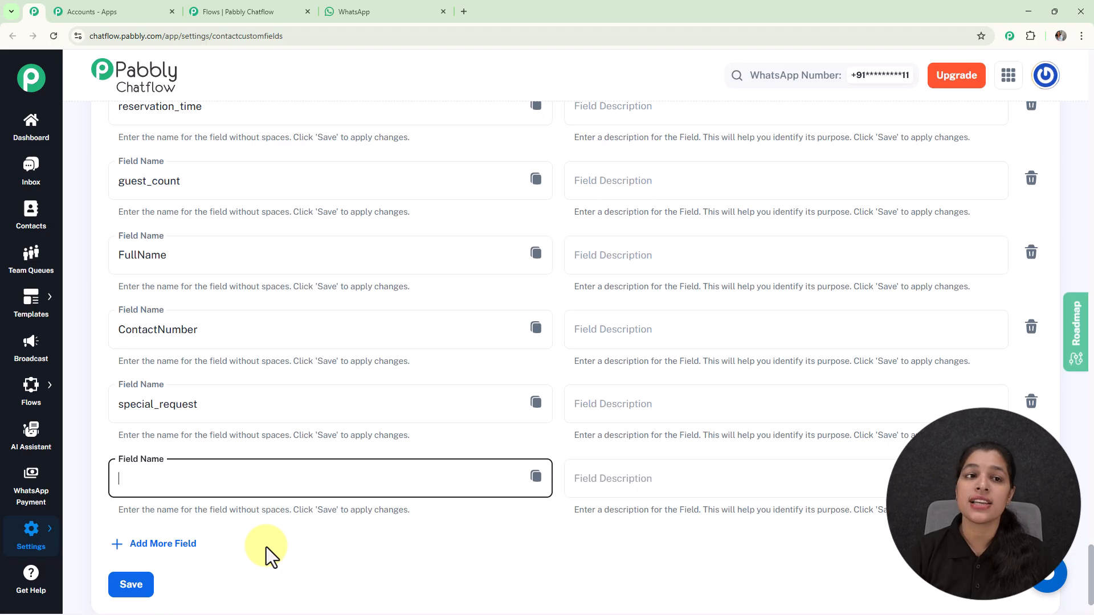
# Back in the flow, set the Teeth Cleaning item's custom field action to store the value "Teeth Cleaning" in the Treatment field.
pyautogui.click(251, 10)
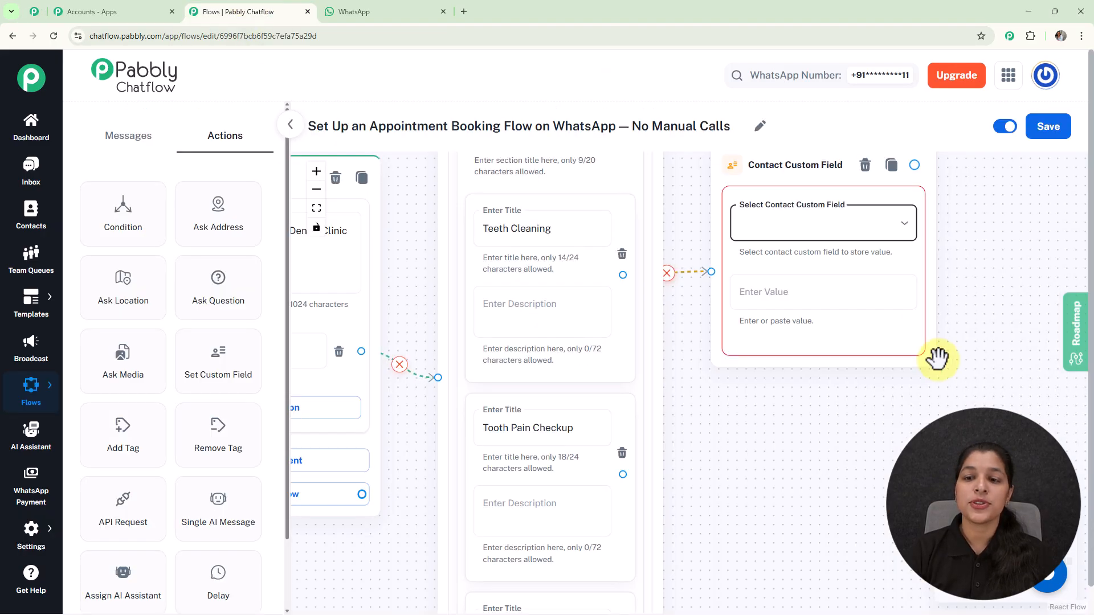
pyautogui.click(857, 231)
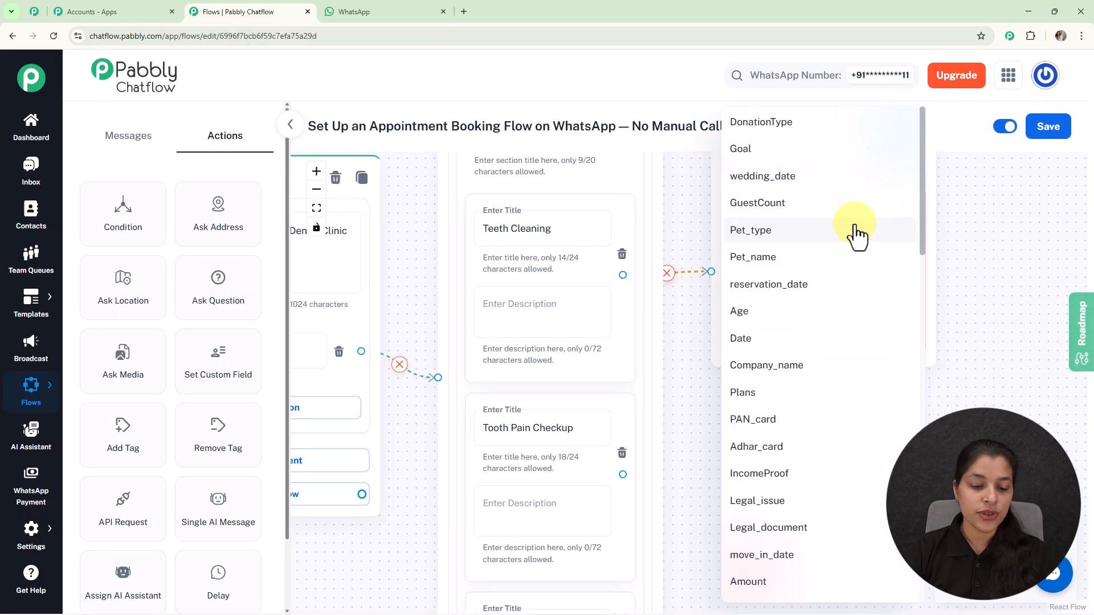
pyautogui.scroll(-10, 856, 232)
pyautogui.click(824, 370)
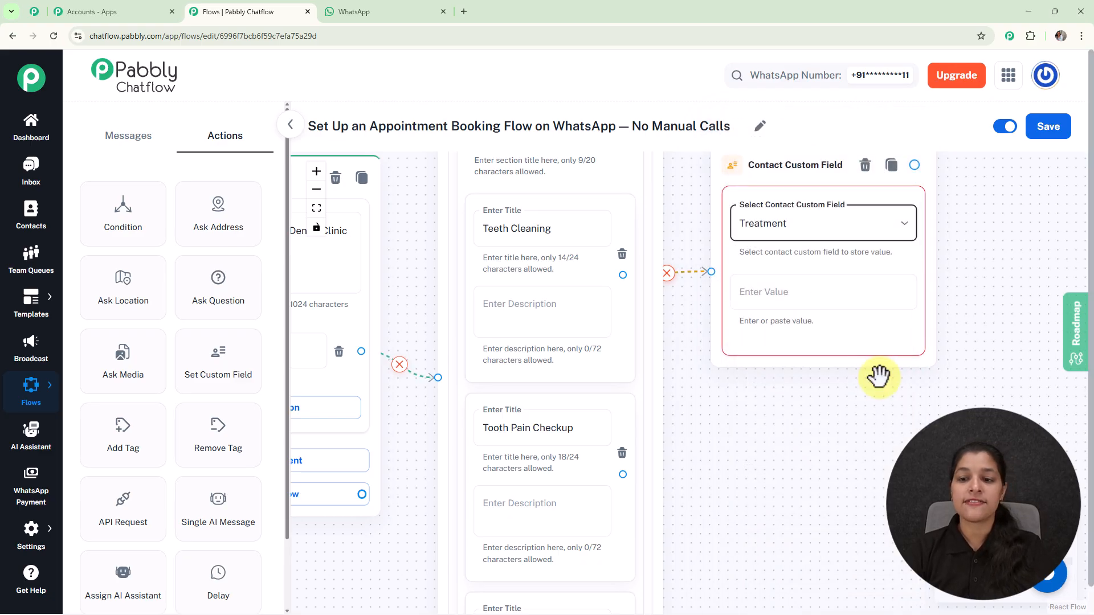
pyautogui.doubleClick(530, 229)
pyautogui.tripleClick(530, 229)
pyautogui.hotkey('ctrl', 'c')
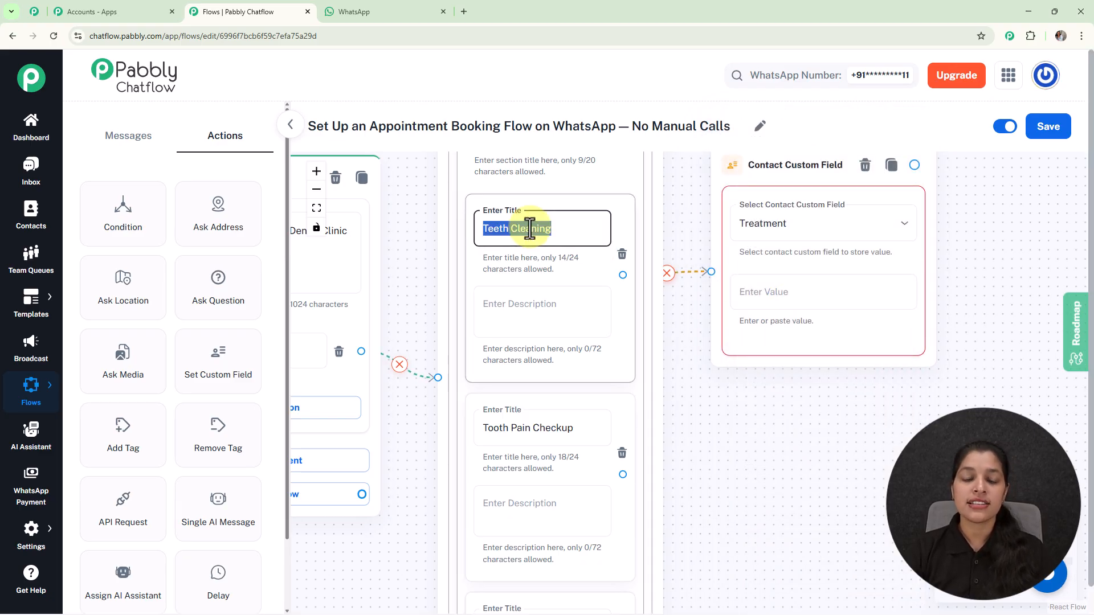
pyautogui.click(787, 296)
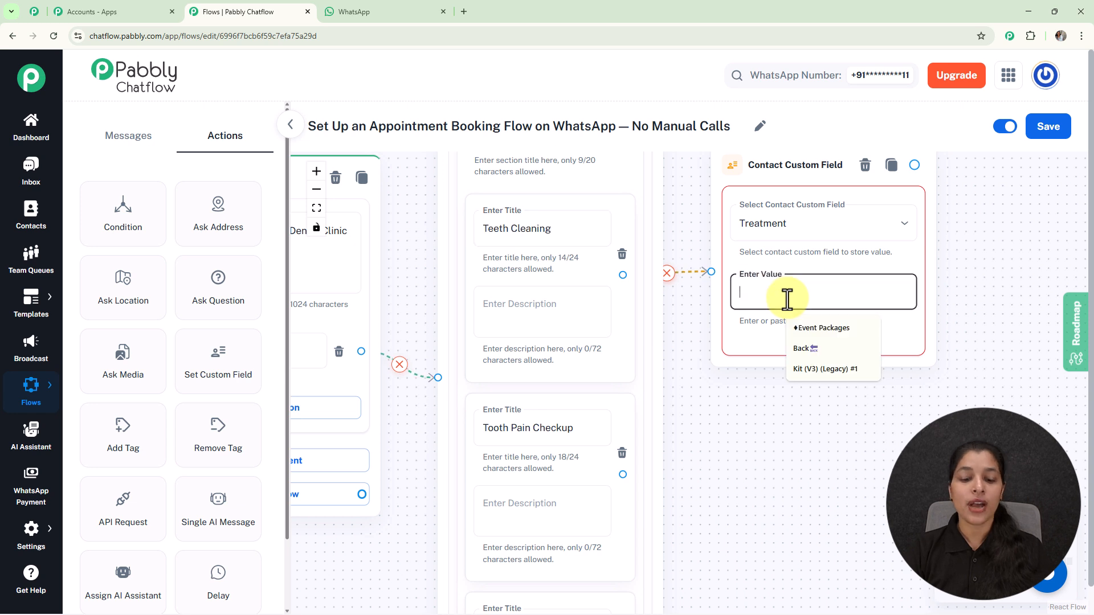
pyautogui.hotkey('ctrl', 'v')
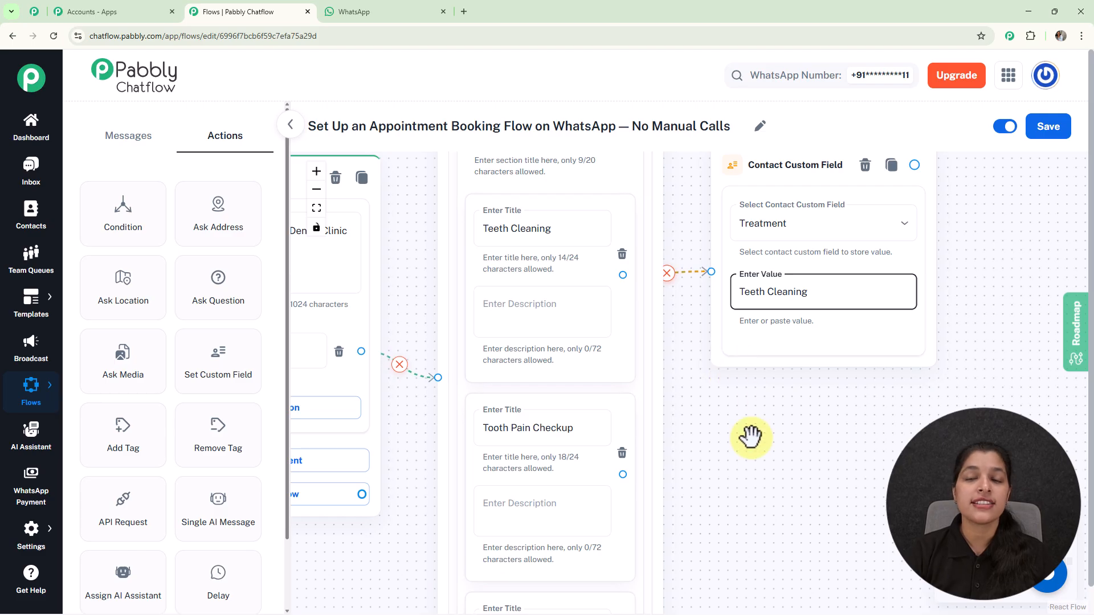
# Add an Ask Question action beside the custom field actions and connect the Teeth Cleaning, Tooth Pain Checkup and Root Canal actions to it.
pyautogui.scroll(-4, 751, 437)
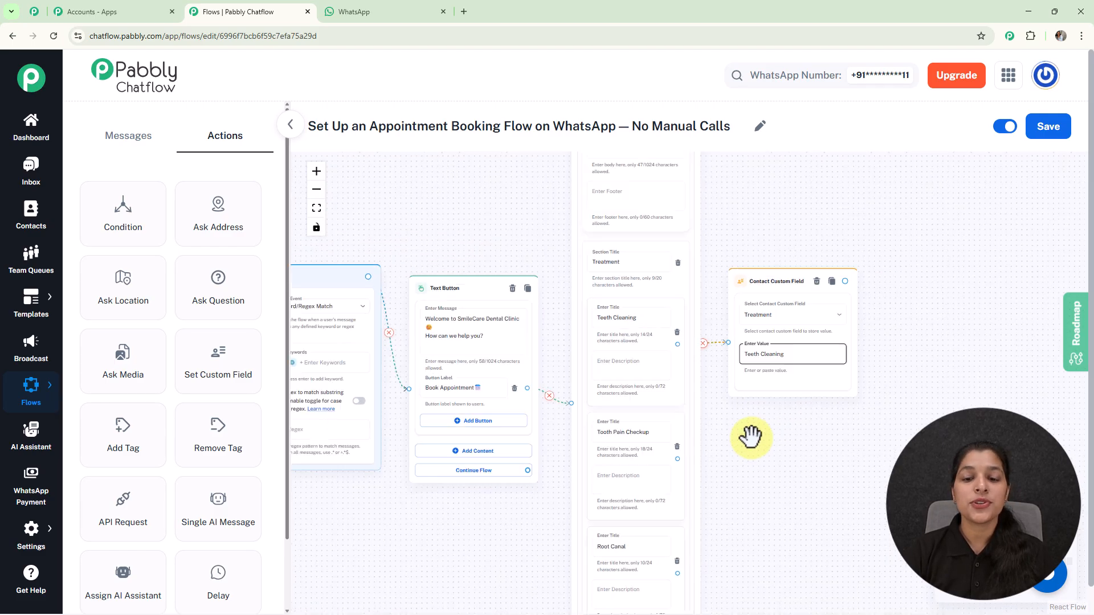
pyautogui.moveTo(751, 437); pyautogui.dragTo(739, 320)
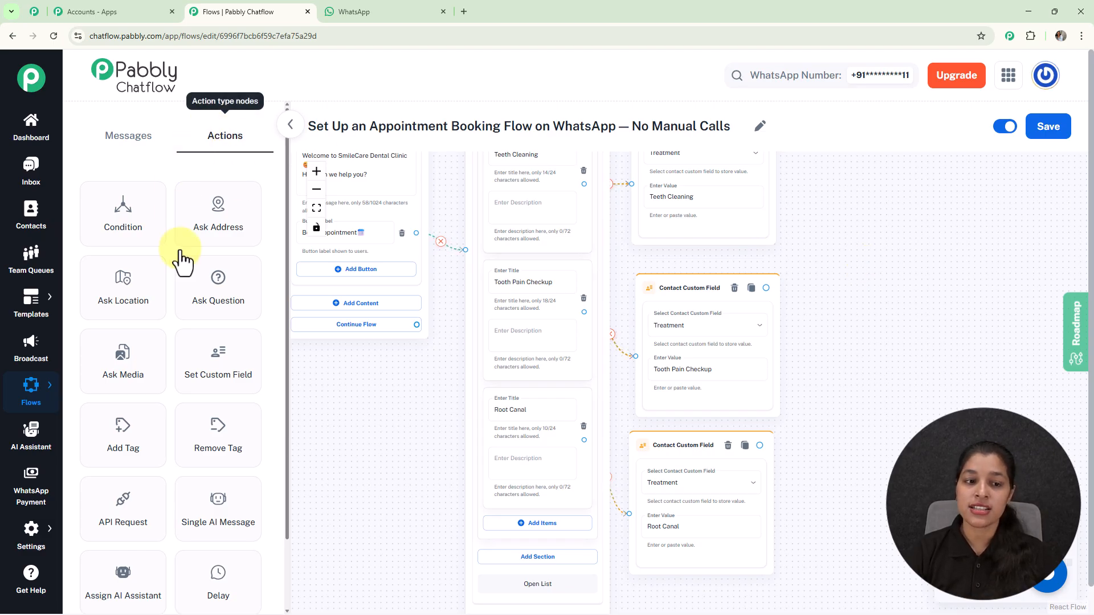
pyautogui.moveTo(218, 279); pyautogui.dragTo(803, 274)
pyautogui.moveTo(713, 186); pyautogui.dragTo(850, 388)
pyautogui.moveTo(712, 357); pyautogui.dragTo(849, 387)
pyautogui.moveTo(812, 473); pyautogui.dragTo(801, 372)
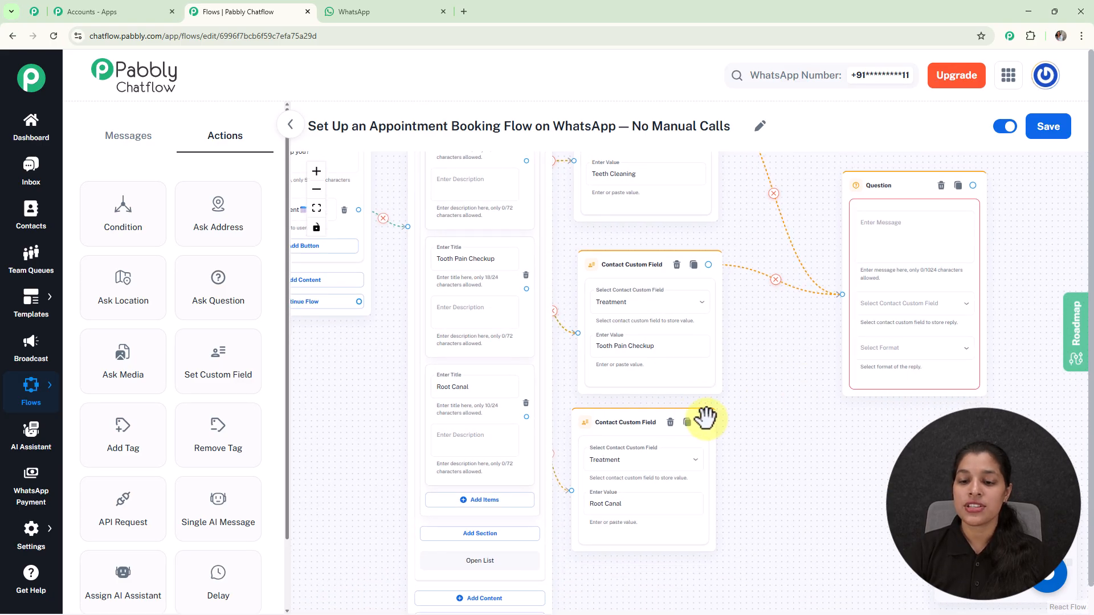
pyautogui.moveTo(703, 422); pyautogui.dragTo(840, 293)
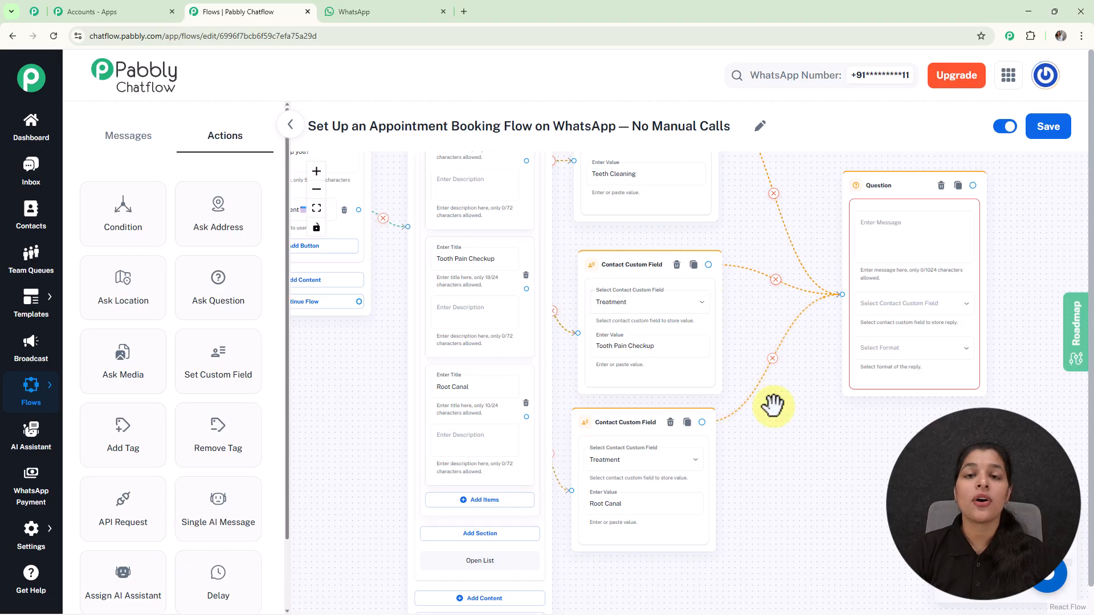
# Set the question to "Please enter your preferred appointment date.", storing the reply in the Date custom field with the Date format.
pyautogui.moveTo(838, 471); pyautogui.dragTo(784, 512)
pyautogui.click(849, 276)
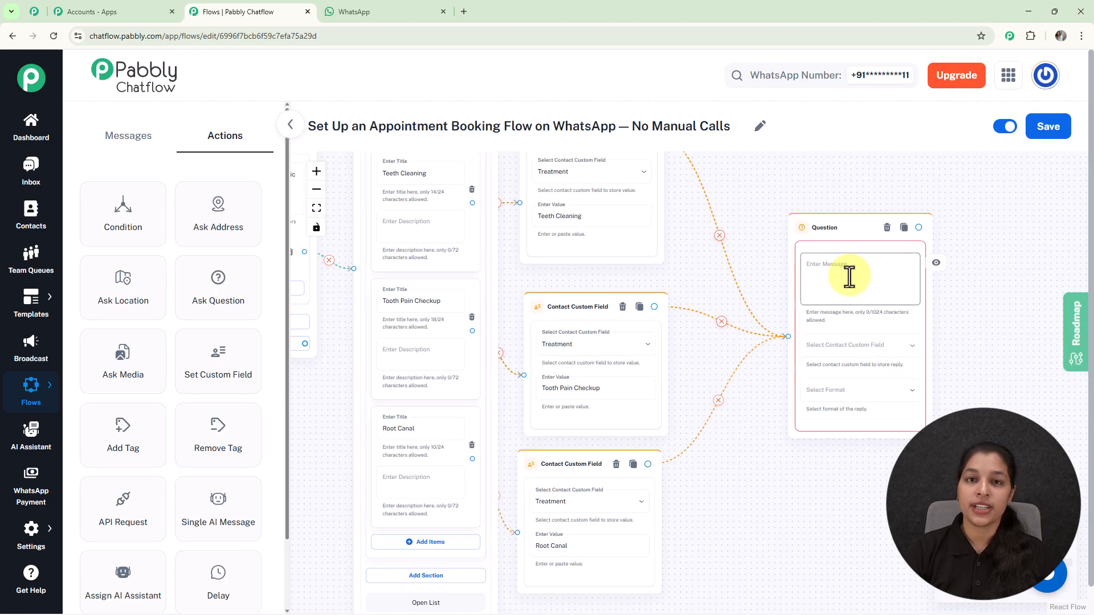
pyautogui.write('Please enter your preferred appointment date.')
pyautogui.scroll(3, 846, 287)
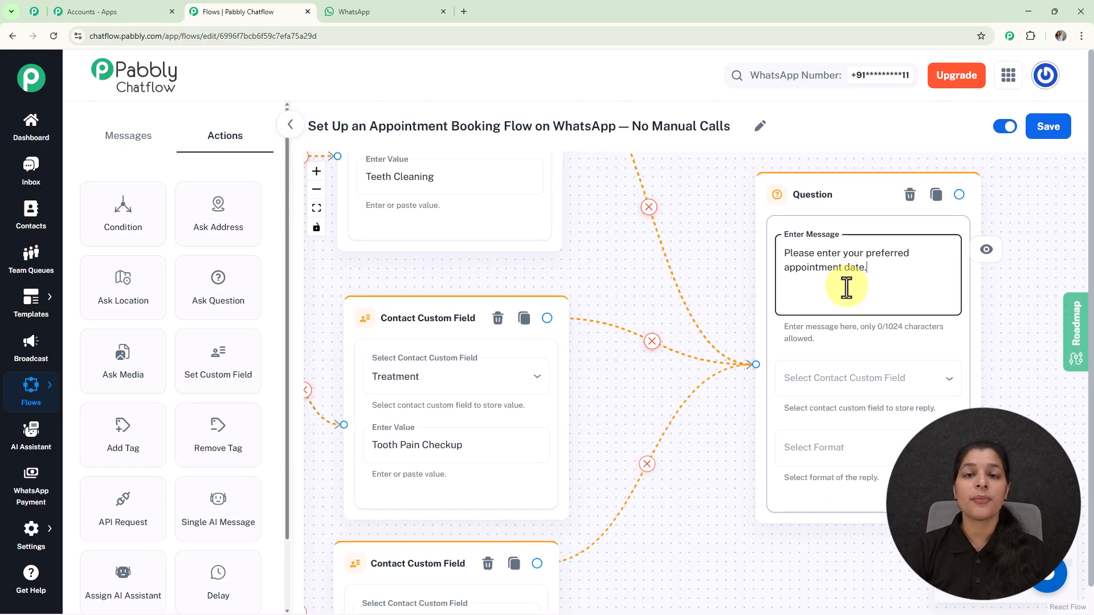
pyautogui.click(866, 379)
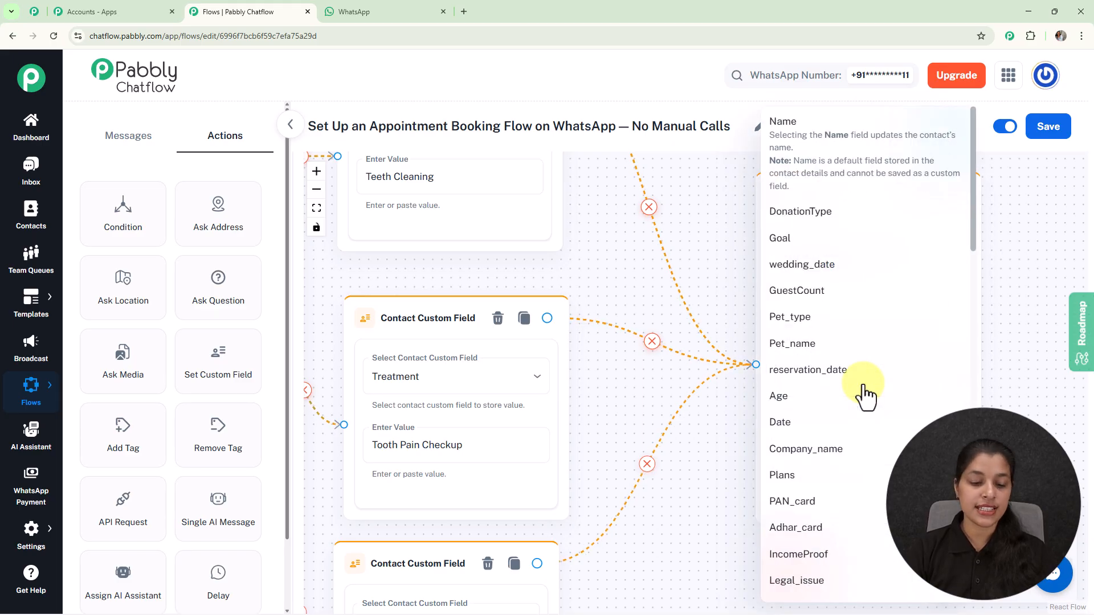
pyautogui.click(778, 423)
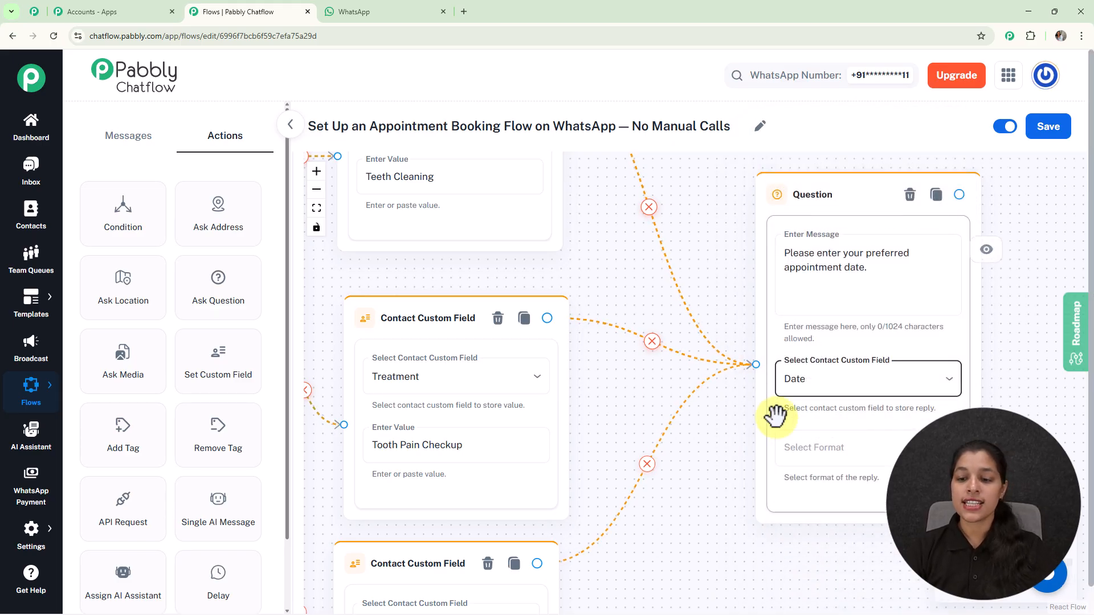
pyautogui.click(819, 466)
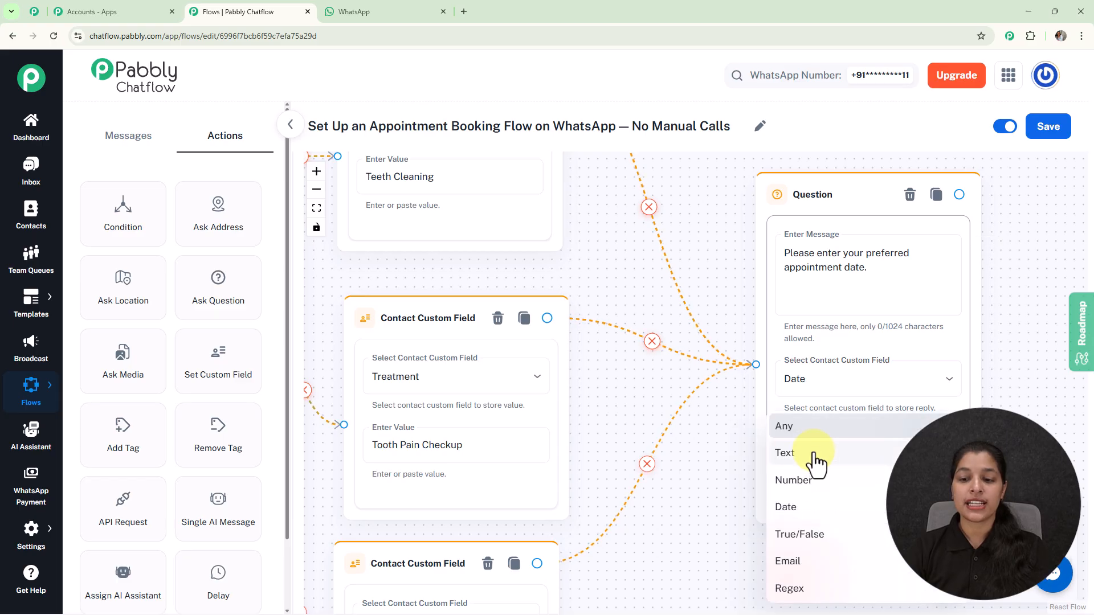
pyautogui.click(805, 509)
# Set the appointment date question's number of attempts to 1.
pyautogui.scroll(-1, 798, 447)
pyautogui.scroll(-2, 819, 385)
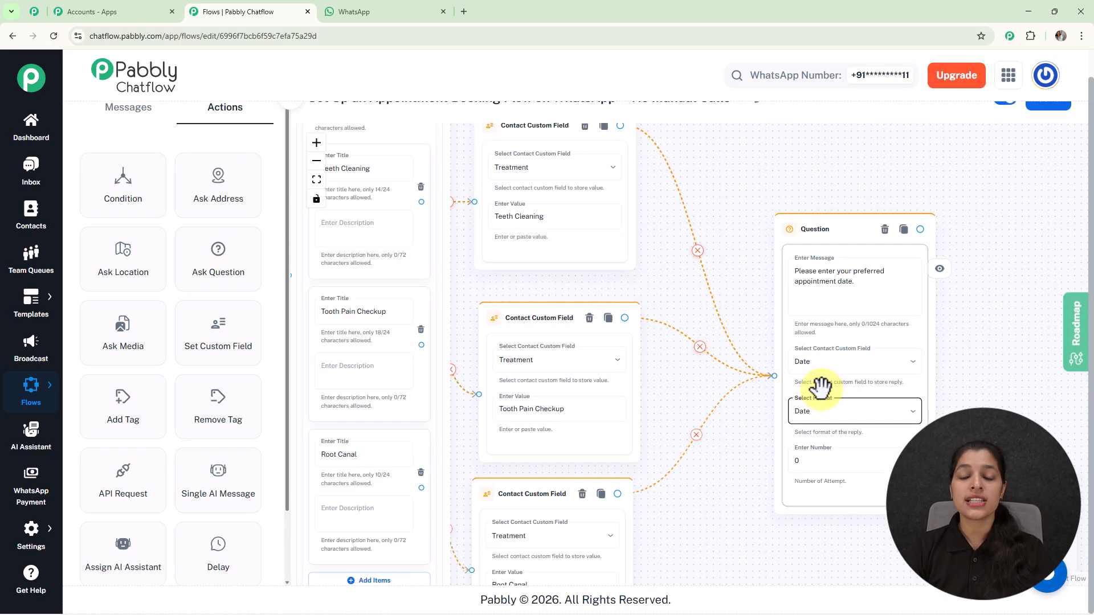
pyautogui.scroll(-1, 821, 389)
pyautogui.moveTo(1007, 371); pyautogui.dragTo(862, 290)
pyautogui.click(718, 369)
pyautogui.scroll(2, 709, 372)
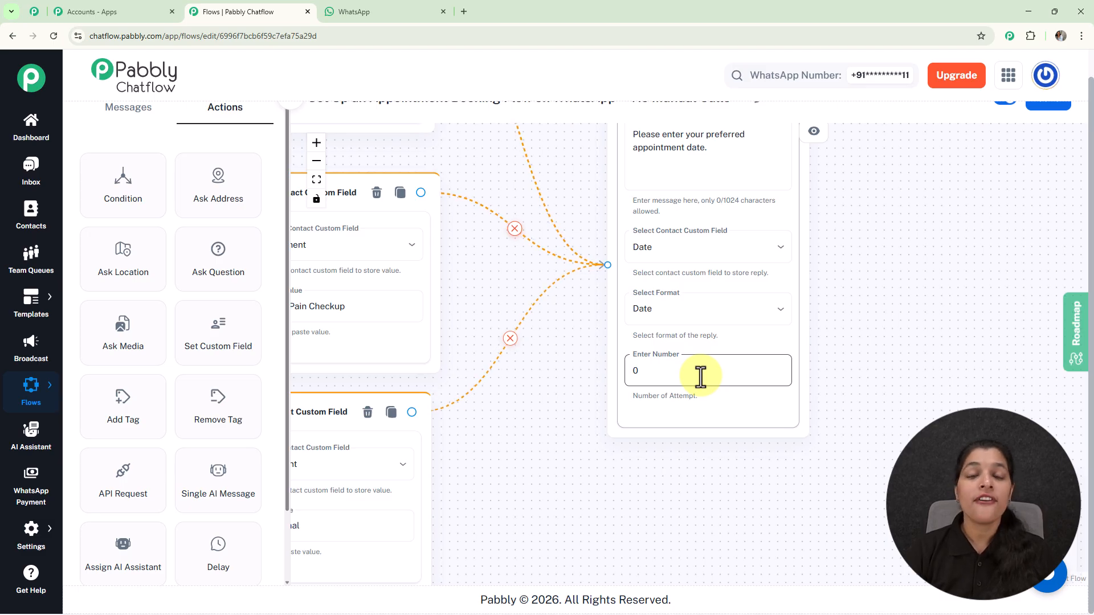
pyautogui.click(700, 376)
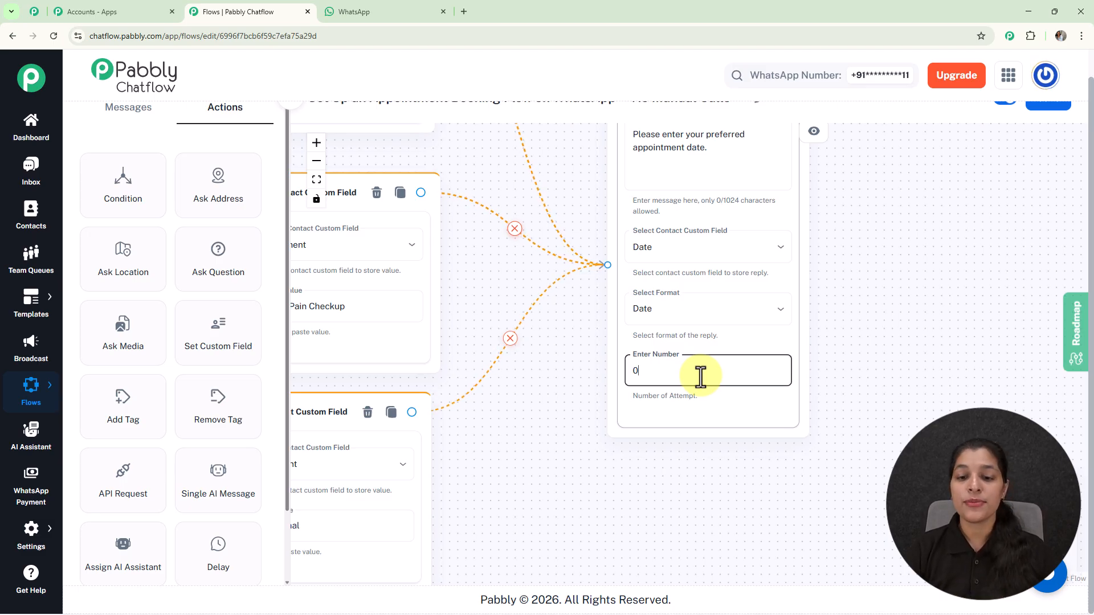
pyautogui.press('BackSpace')
pyautogui.write('1')
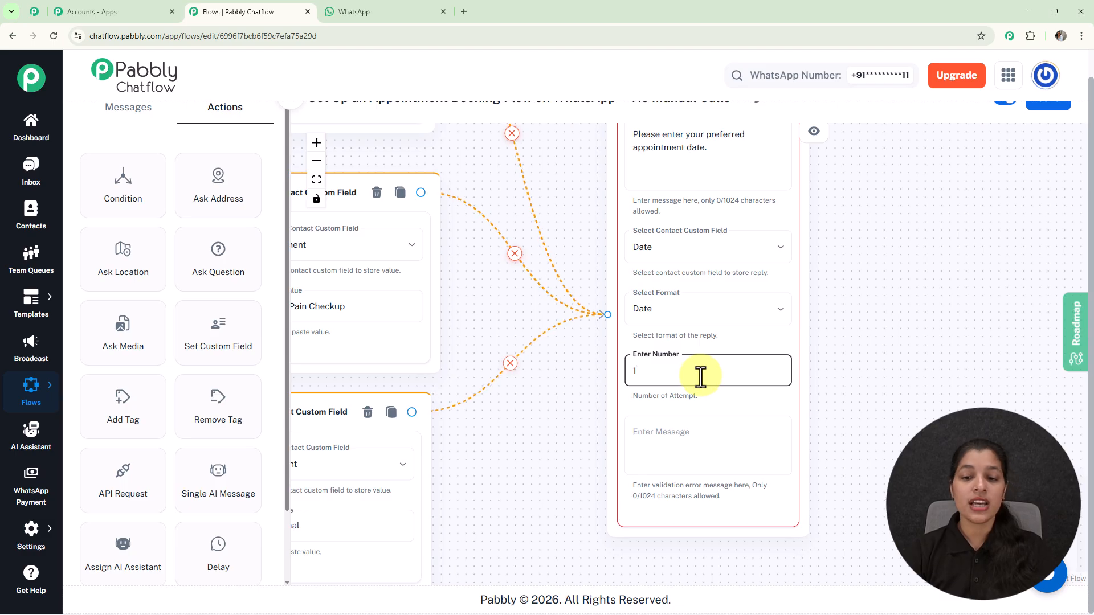
# Enter "Please enter a valid date in format DD-MM-YYYY" as the date question's validation error message.
pyautogui.click(717, 454)
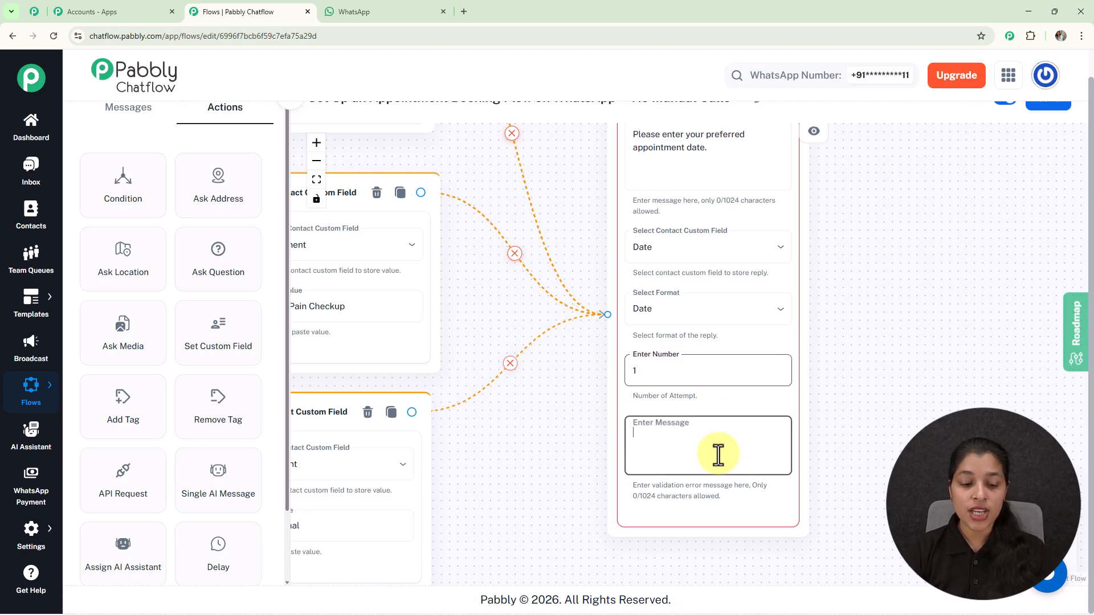
pyautogui.write('Please')
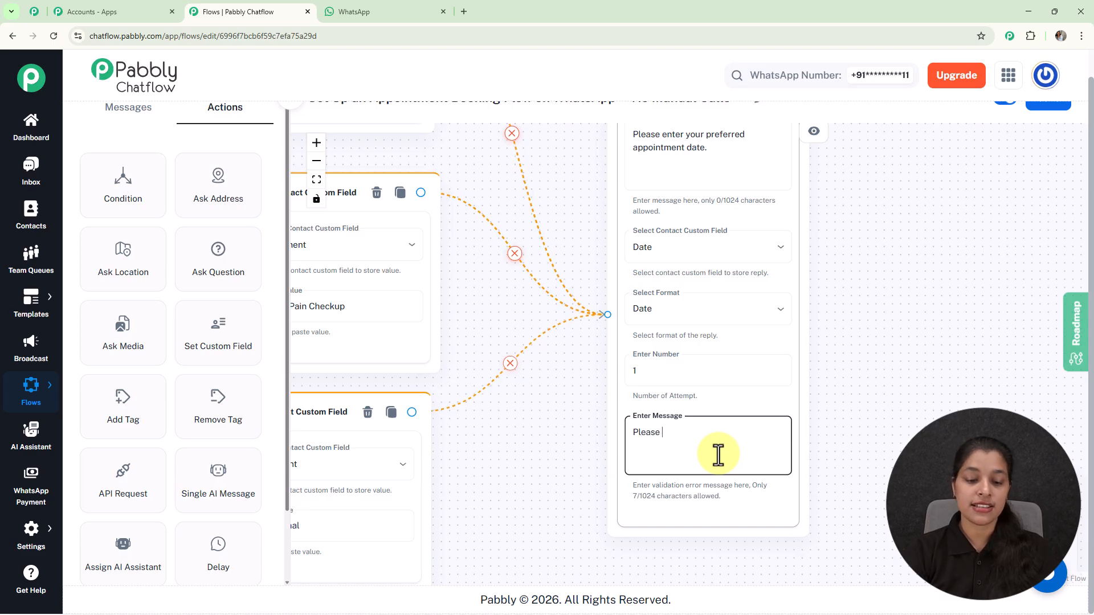
pyautogui.write(' enter')
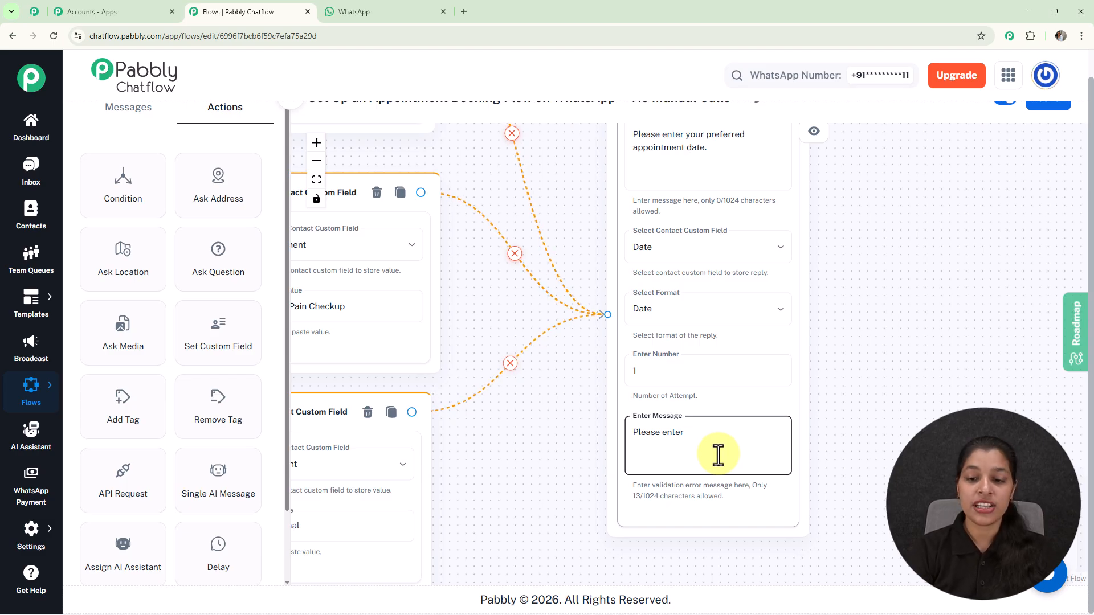
pyautogui.write('a valid date in format DD-MM-YYYY')
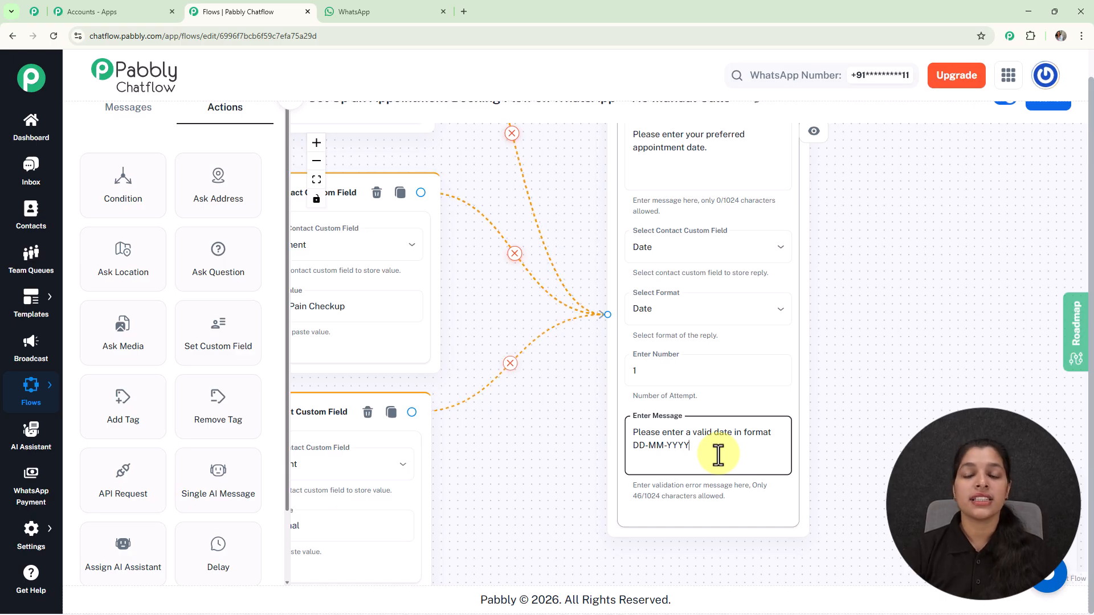
# Add chained questions "Please provide your *Convenient time*." and "Please enter *patient's full name*.", storing replies in time_slot and FullName with format Any.
pyautogui.scroll(-1, 718, 454)
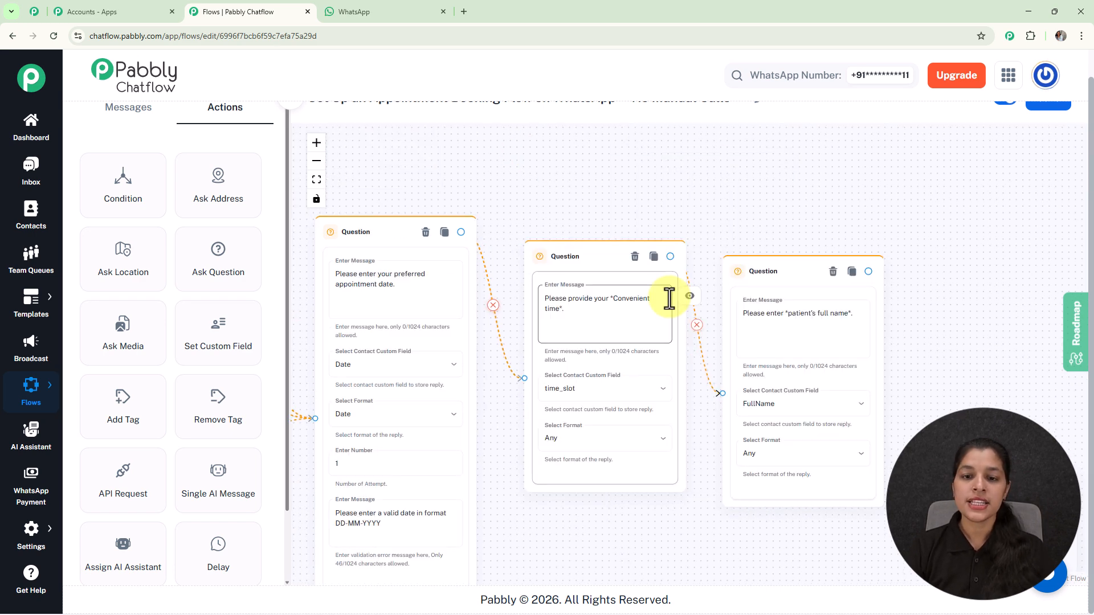
pyautogui.scroll(1, 670, 299)
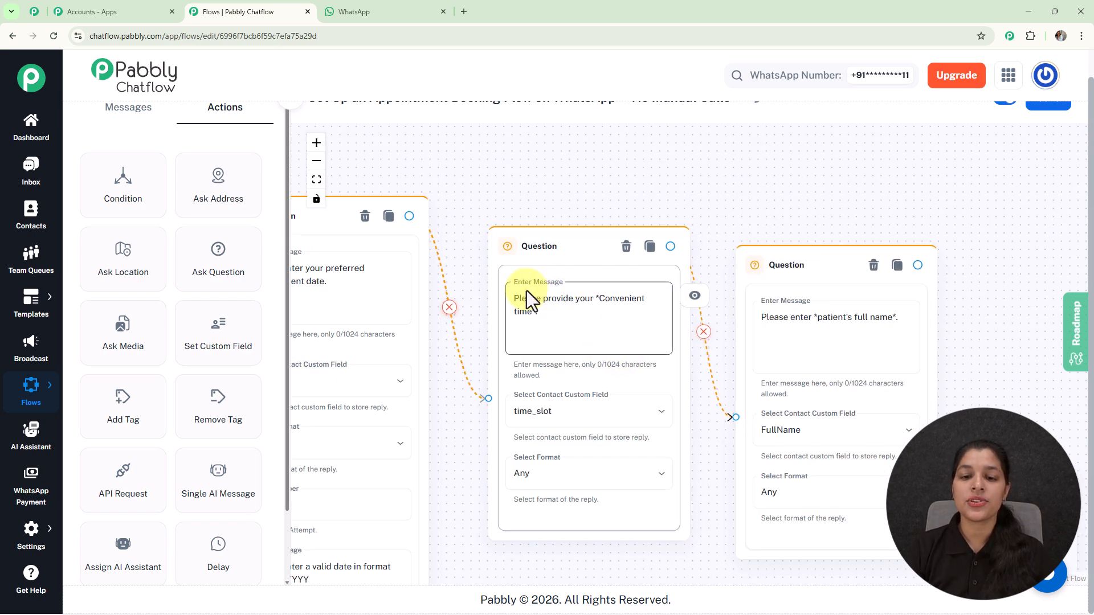
pyautogui.click(764, 323)
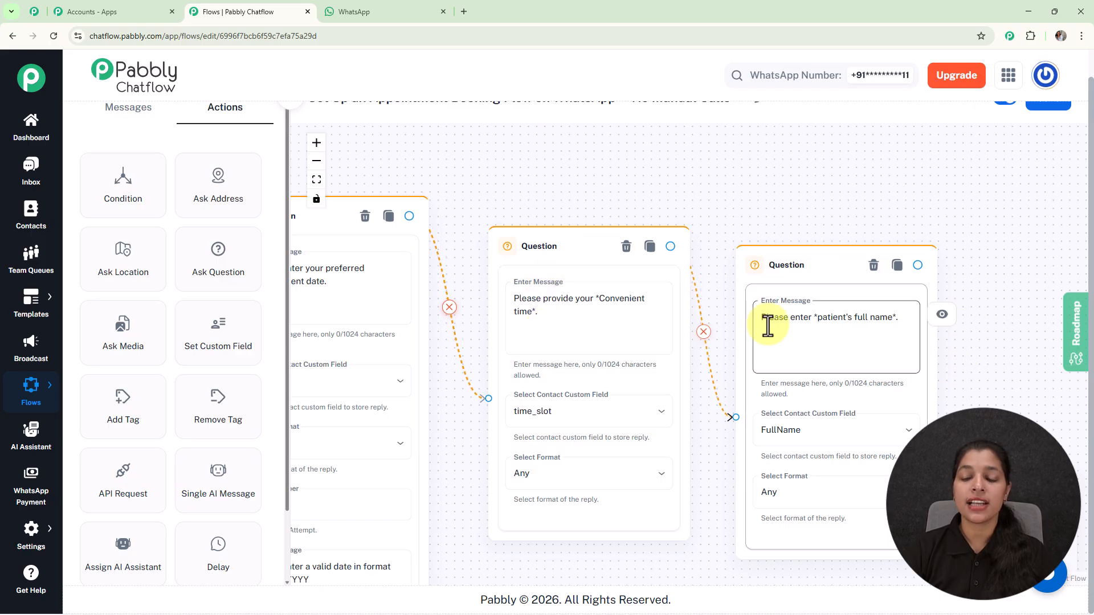
pyautogui.scroll(-3, 786, 232)
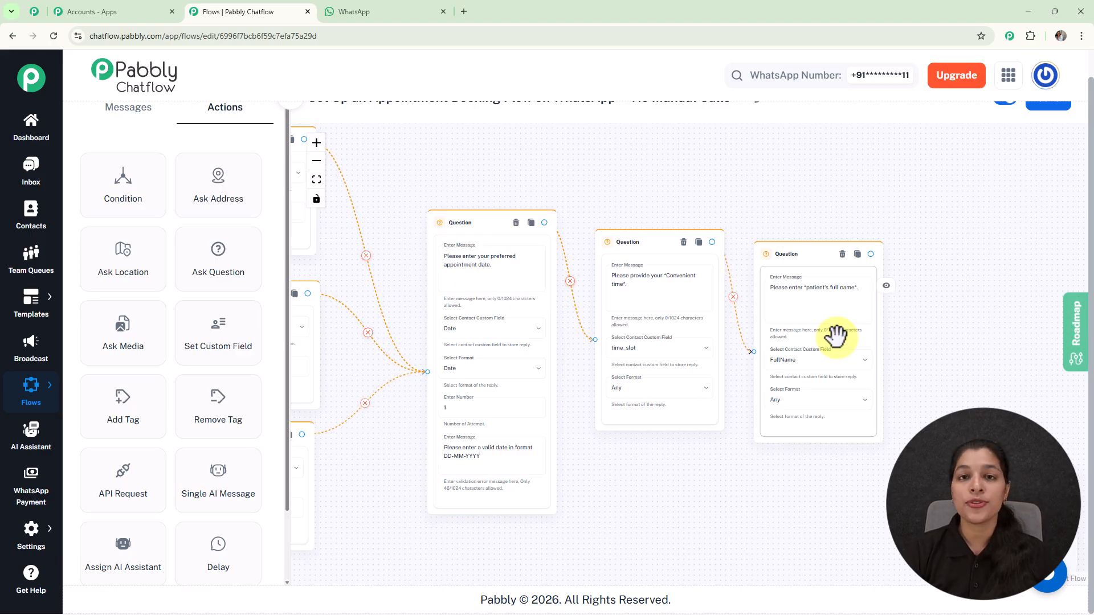
# Connect a Text Button message to the full name question, reading "Your Appointment is booked." with the $FullName, $Treatment, $Date and $time_slot details.
pyautogui.click(870, 253)
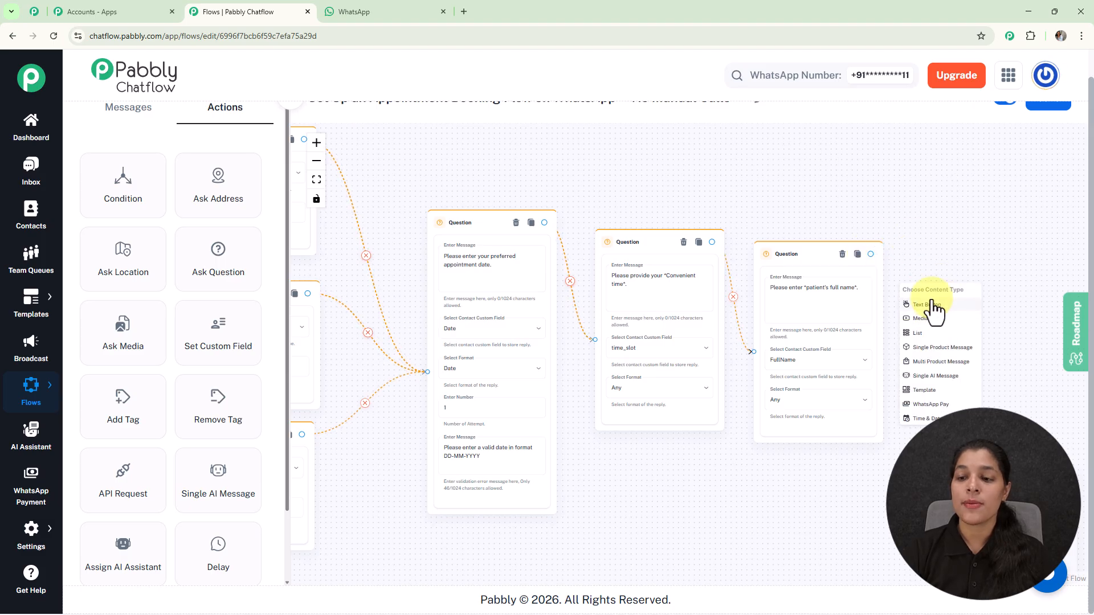
pyautogui.click(932, 305)
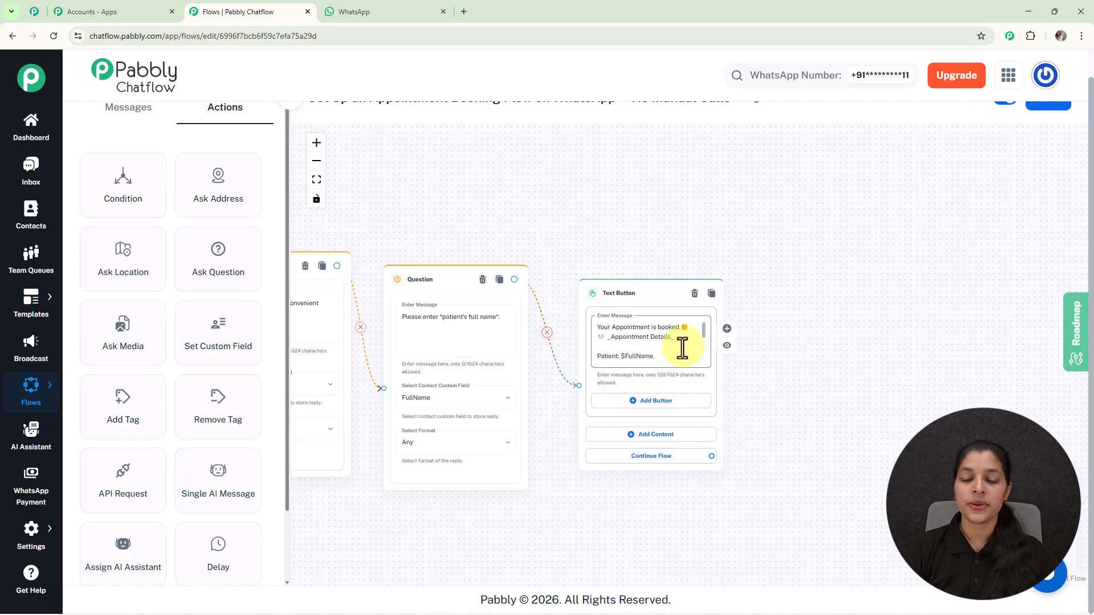
pyautogui.scroll(4, 684, 349)
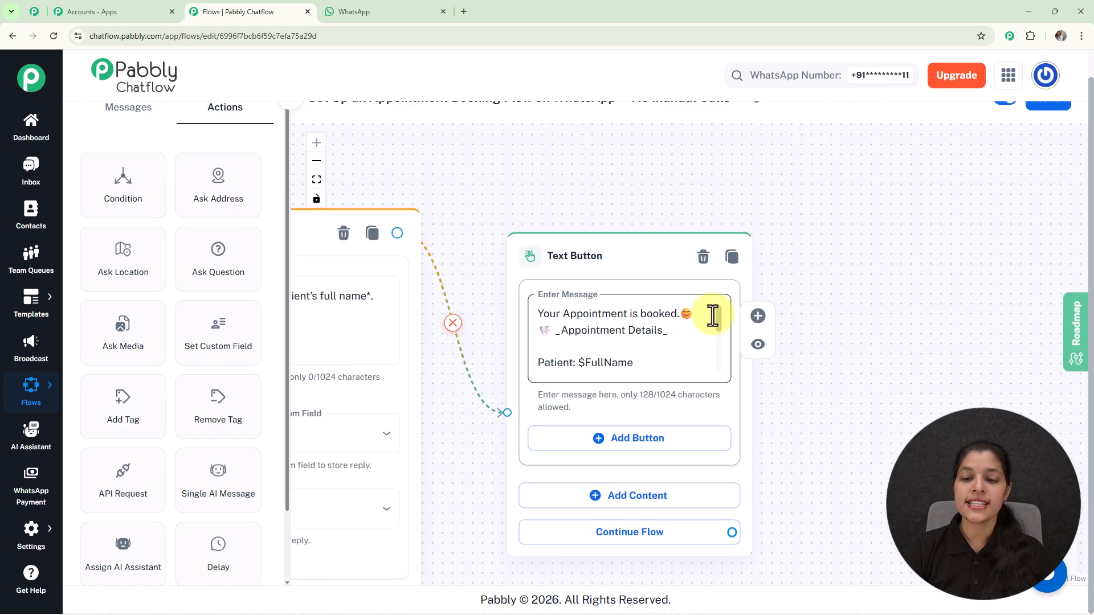
pyautogui.moveTo(716, 317); pyautogui.dragTo(718, 336)
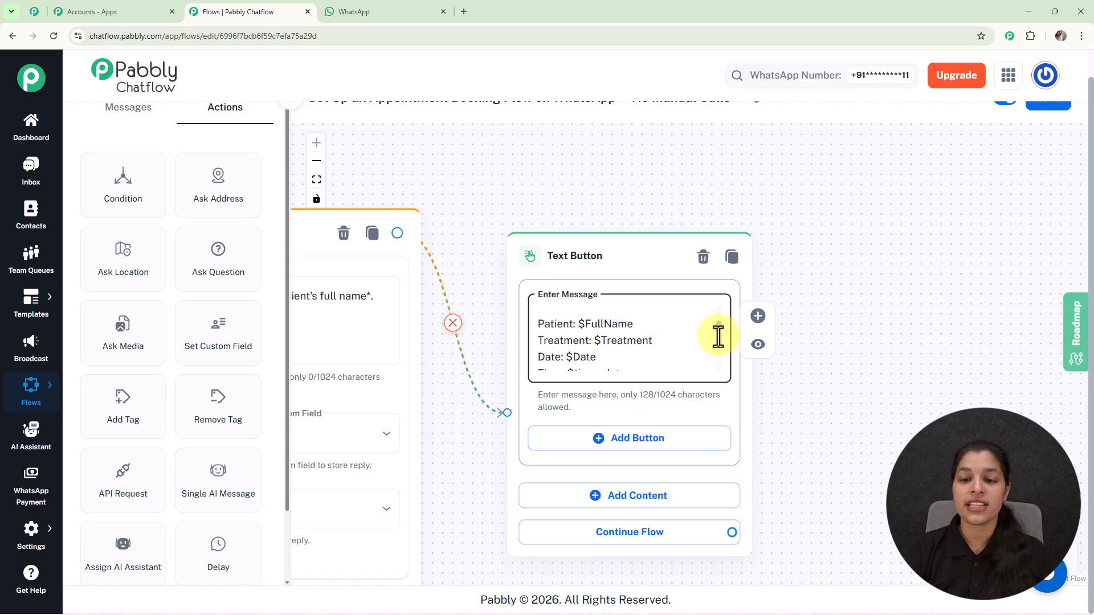
pyautogui.moveTo(718, 335); pyautogui.dragTo(718, 343)
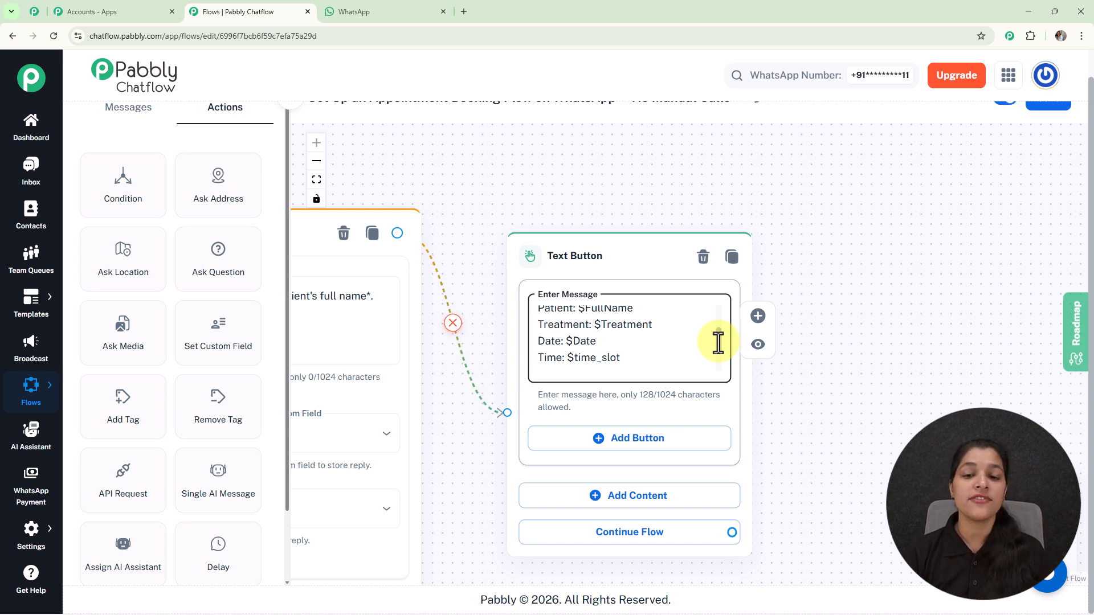
# Add a Delay action beside the booking confirmation message and connect the message's Continue Flow output to it.
pyautogui.scroll(-5, 559, 237)
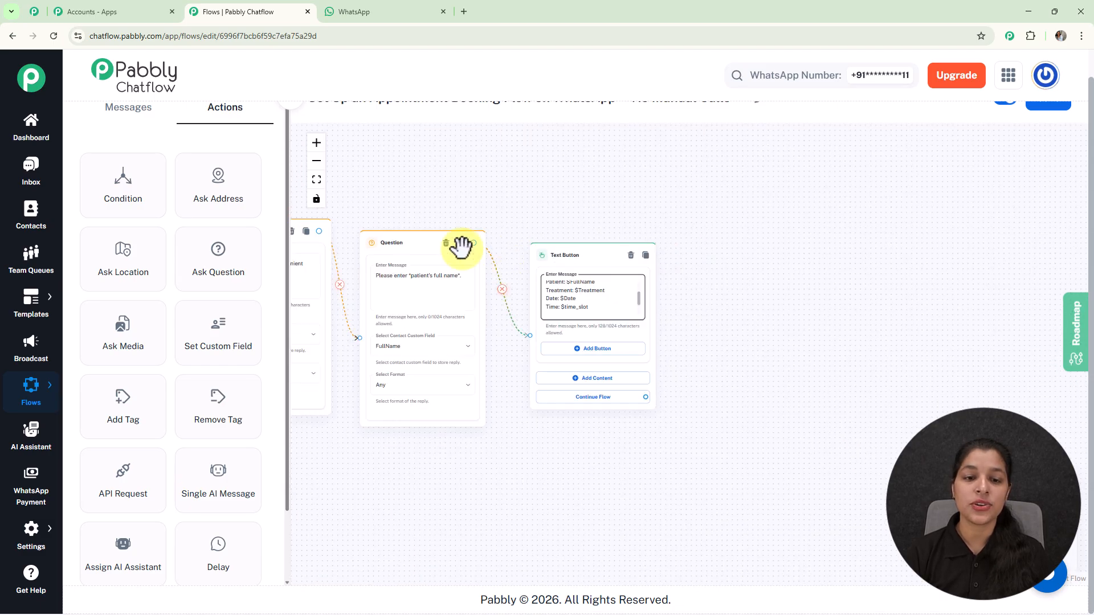
pyautogui.moveTo(562, 192); pyautogui.dragTo(815, 226)
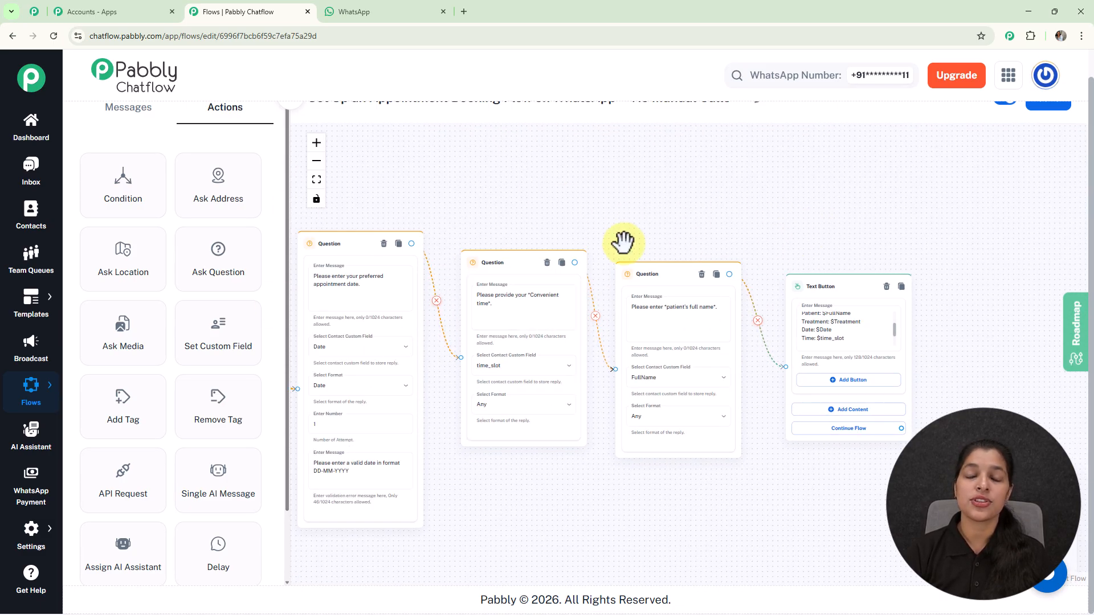
pyautogui.moveTo(589, 178)
pyautogui.mouseDown()
pyautogui.moveTo(730, 181)
pyautogui.moveTo(588, 160)
pyautogui.mouseUp()
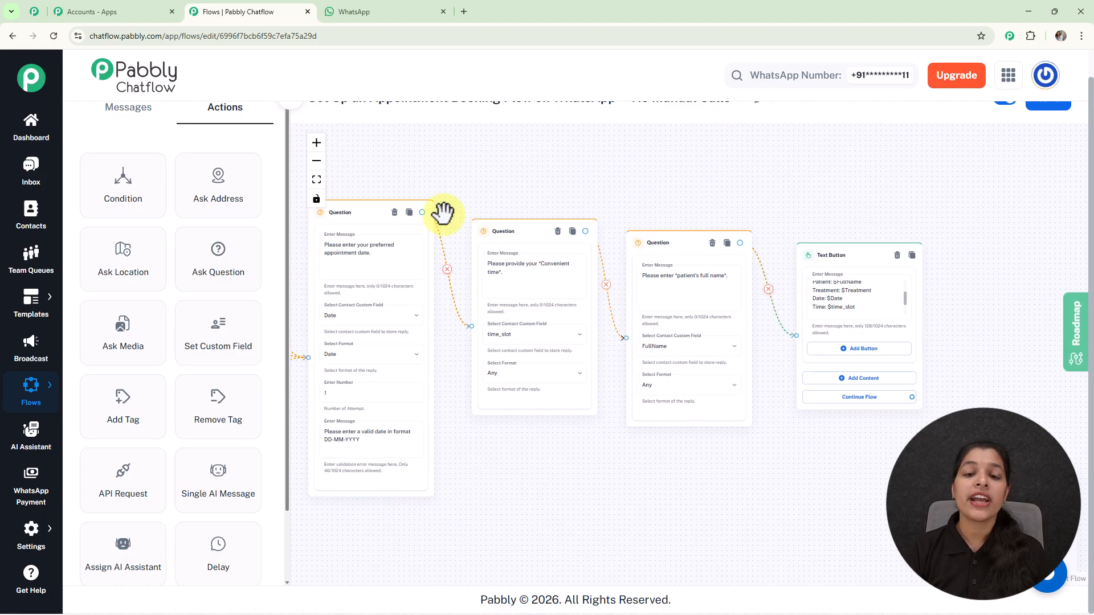
pyautogui.scroll(2, 571, 163)
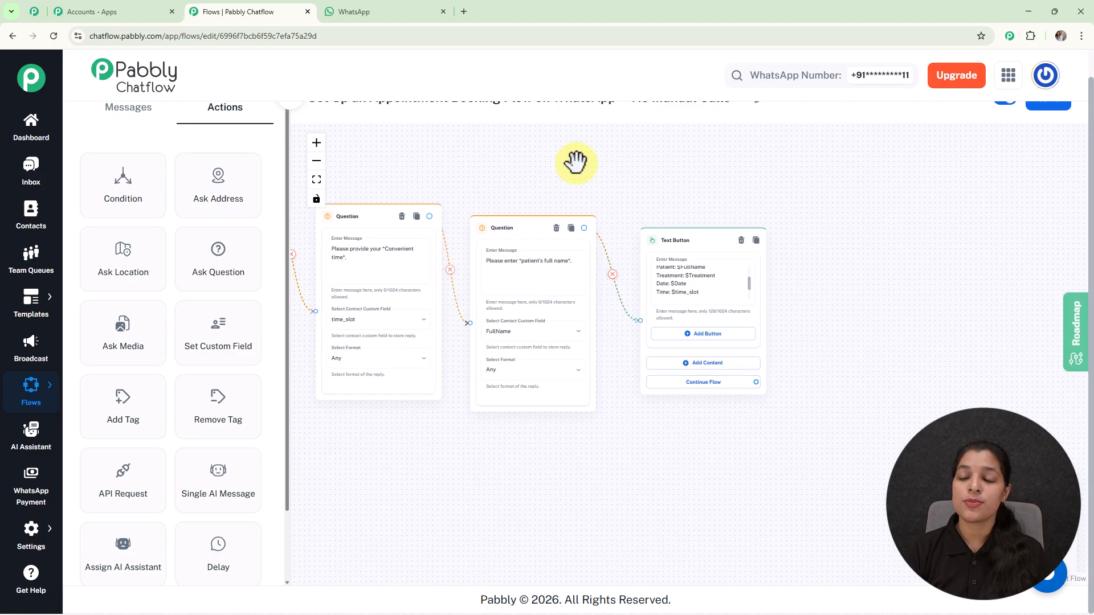
pyautogui.scroll(3, 595, 260)
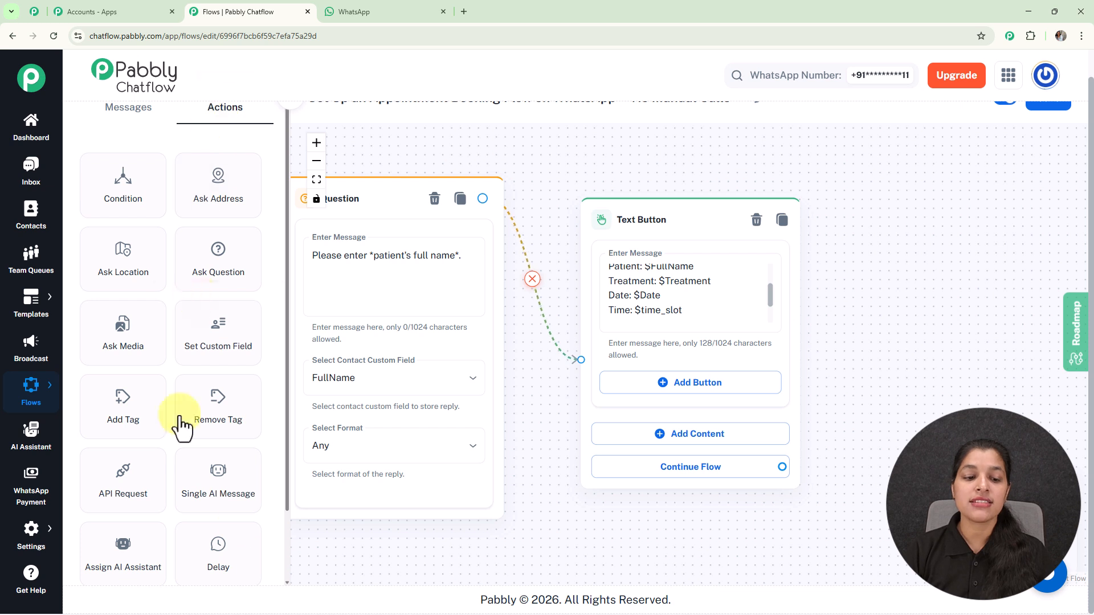
pyautogui.moveTo(222, 556); pyautogui.dragTo(924, 327)
pyautogui.moveTo(942, 262); pyautogui.dragTo(912, 239)
pyautogui.moveTo(877, 196); pyautogui.dragTo(646, 189)
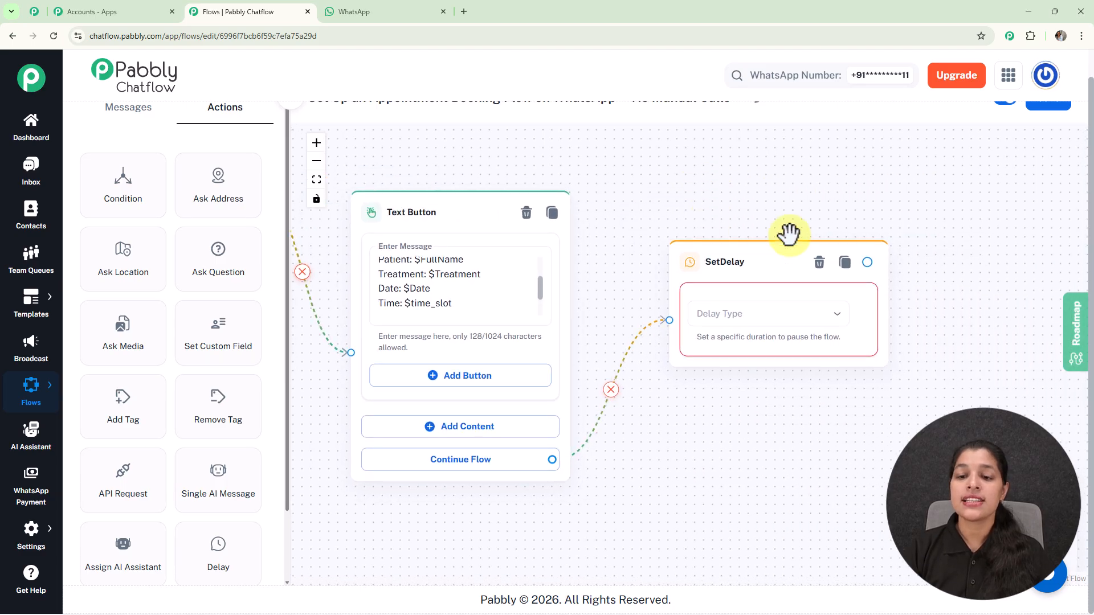
# Configure the delay as Delay For with the unit Minutes and a value of 1.
pyautogui.click(750, 312)
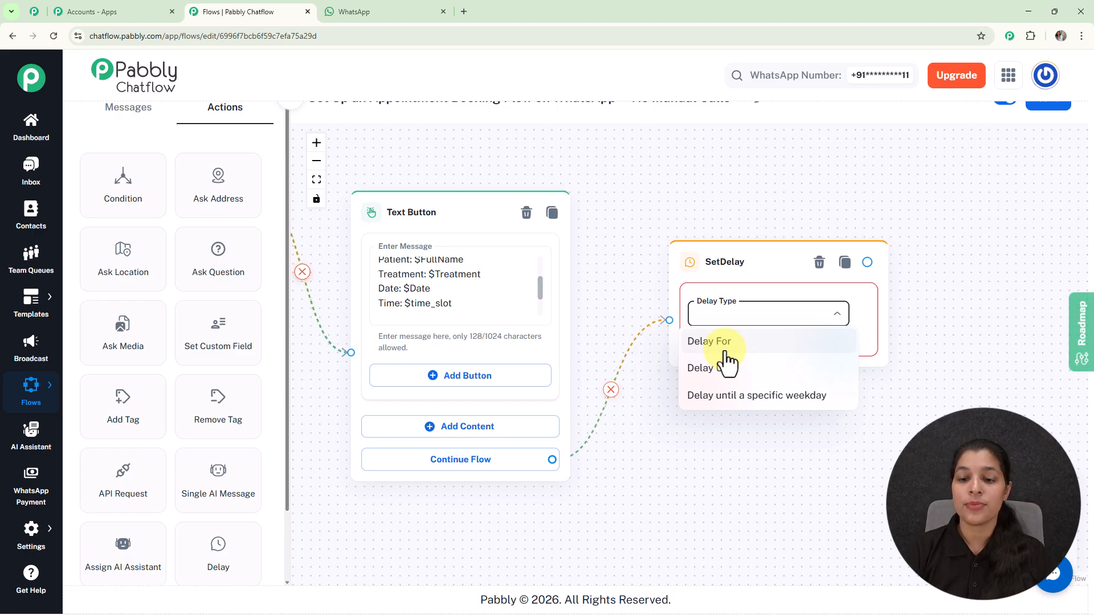
pyautogui.click(725, 350)
pyautogui.click(725, 309)
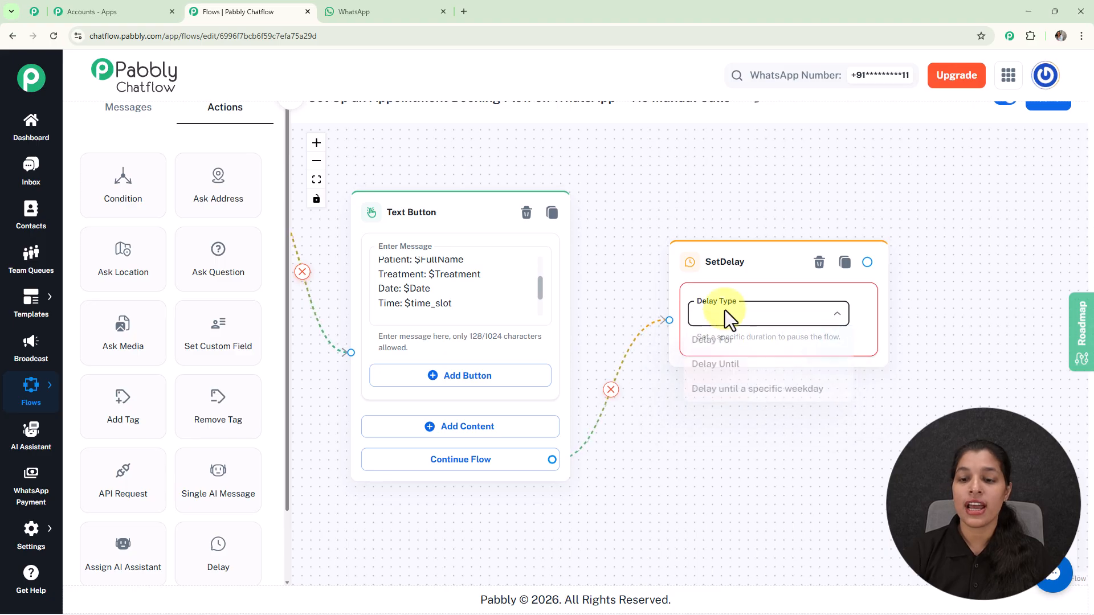
pyautogui.click(716, 340)
pyautogui.click(814, 369)
pyautogui.click(798, 370)
pyautogui.click(752, 374)
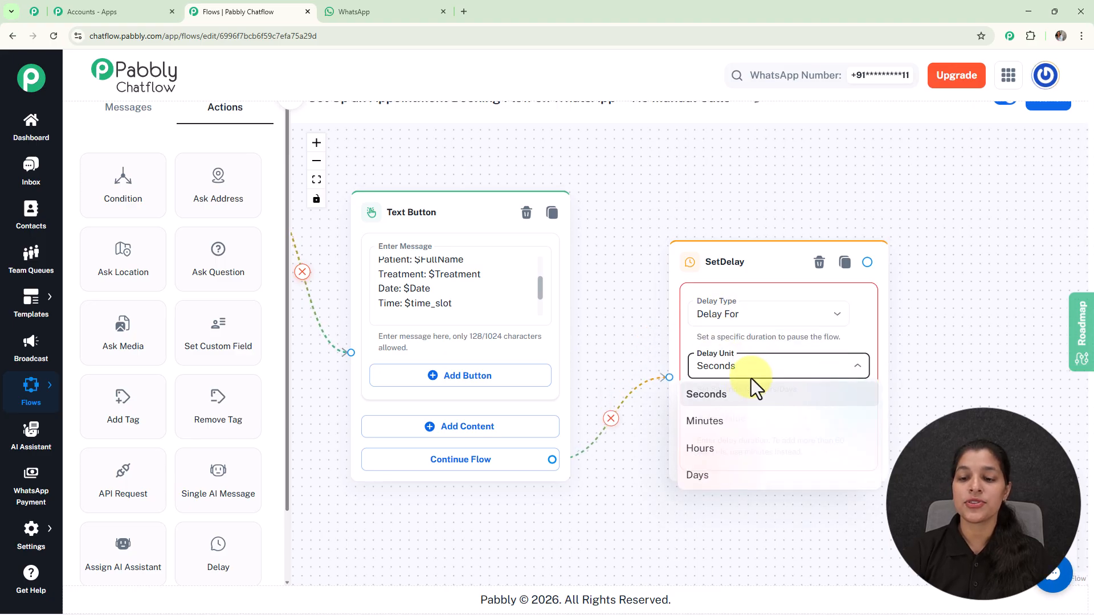
pyautogui.click(707, 421)
pyautogui.click(740, 421)
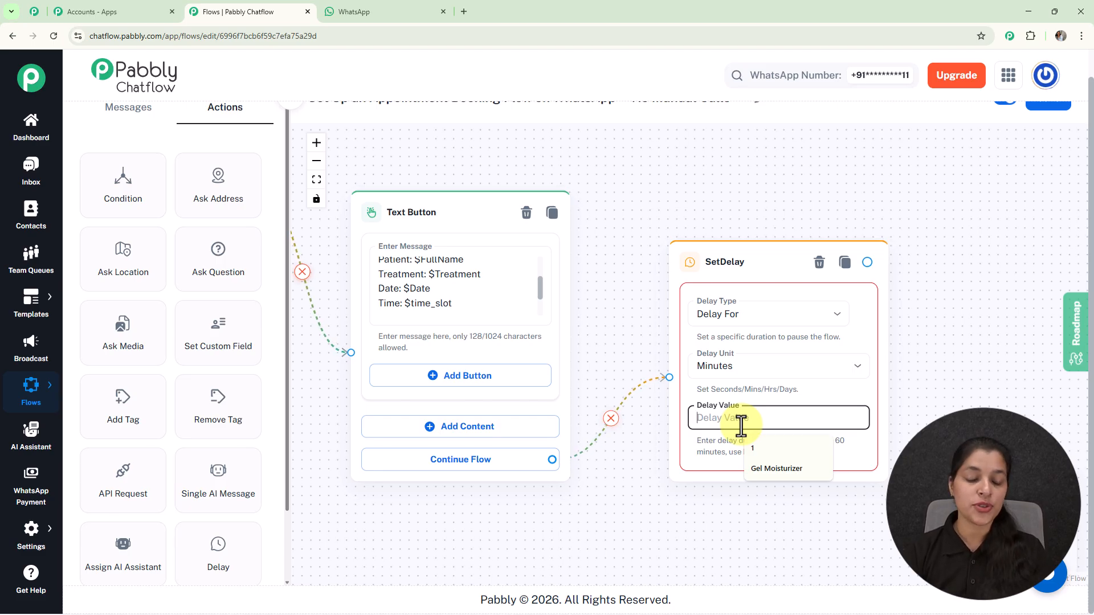
pyautogui.write('1')
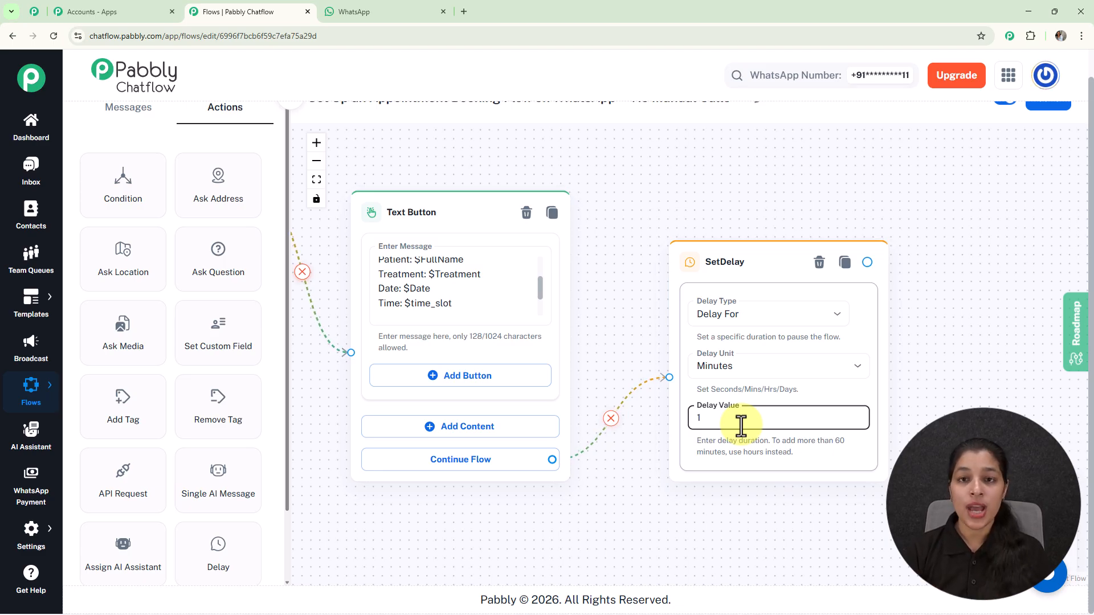
# Connect a Text Button message to the delay, greeting "Hello $FullName" with a friendly appointment reminder from SmileCare Dental Clinic.
pyautogui.moveTo(894, 274); pyautogui.dragTo(706, 379)
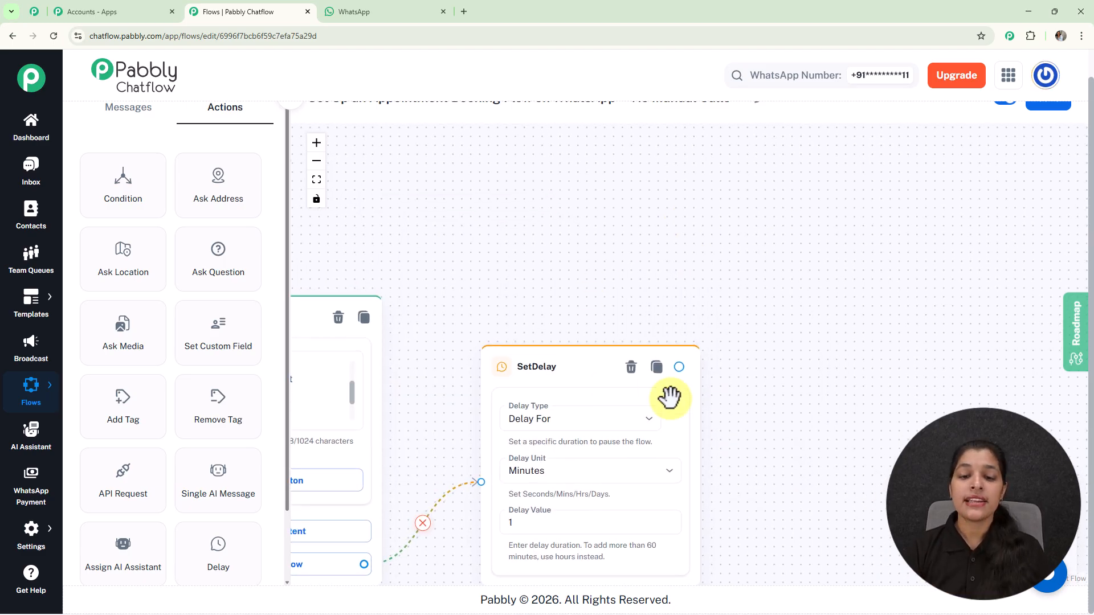
pyautogui.moveTo(630, 281); pyautogui.dragTo(657, 147)
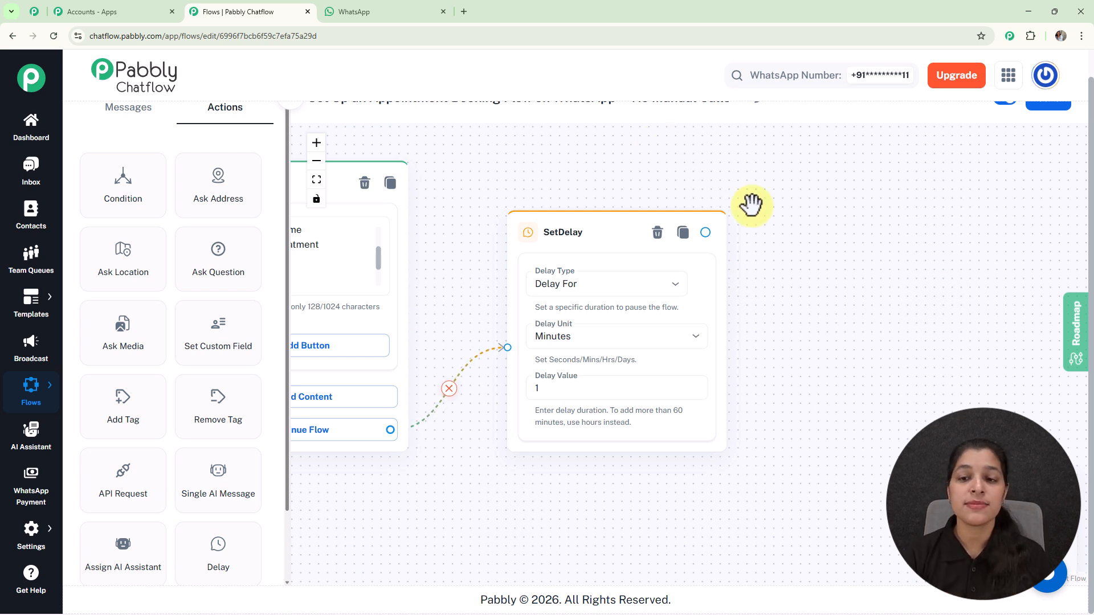
pyautogui.moveTo(705, 232); pyautogui.dragTo(839, 292)
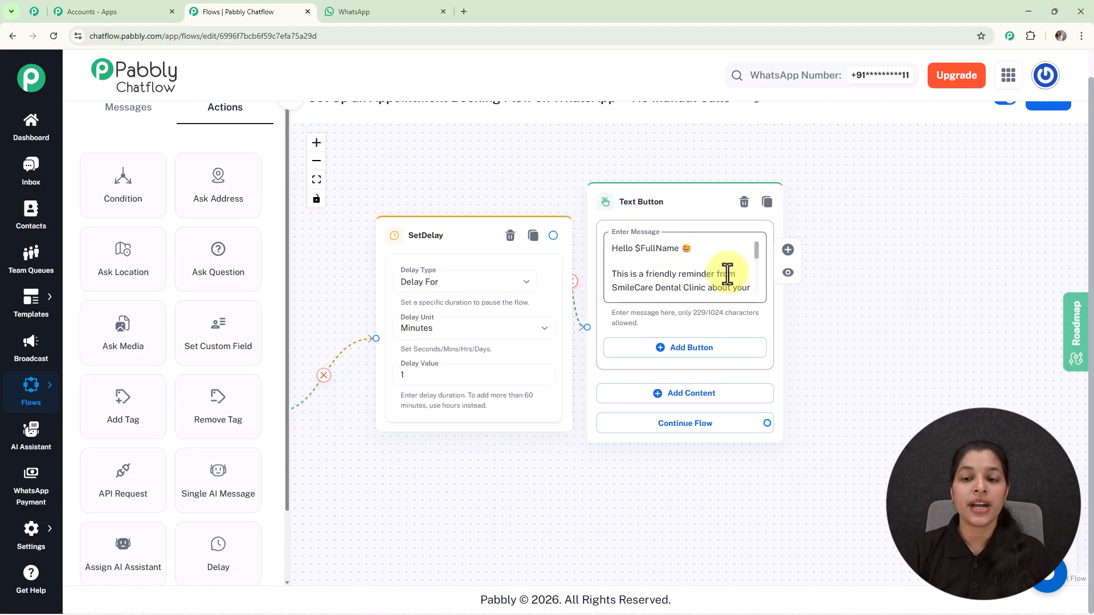
pyautogui.scroll(2, 728, 274)
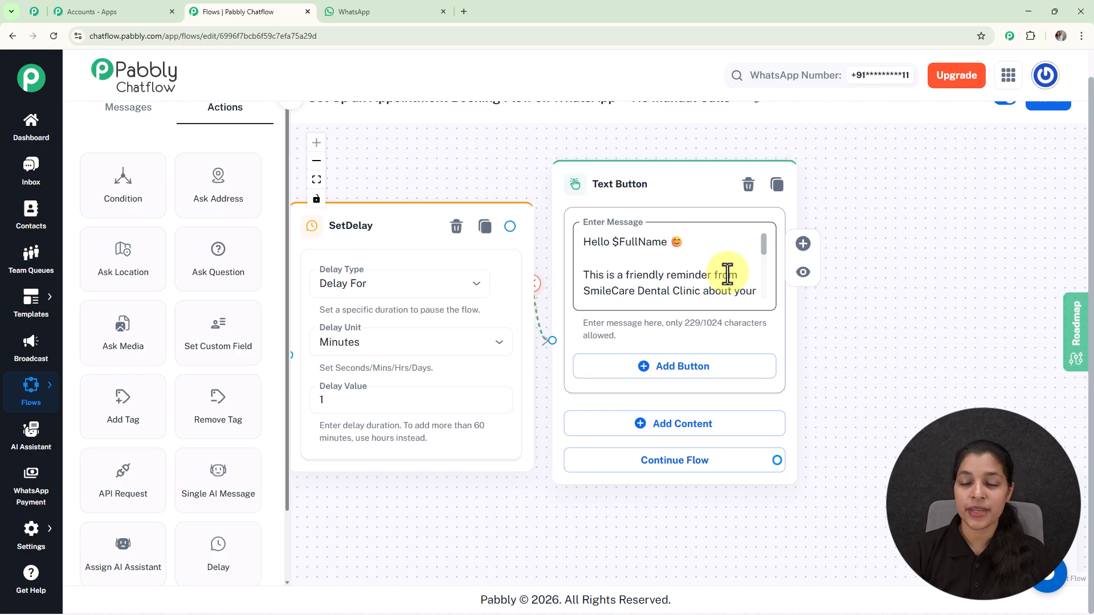
# Review the whole appointment booking flow from trigger to reminder message and save it.
pyautogui.scroll(-6, 728, 273)
pyautogui.moveTo(587, 196); pyautogui.dragTo(754, 237)
pyautogui.scroll(-2, 695, 226)
pyautogui.moveTo(671, 209); pyautogui.dragTo(744, 239)
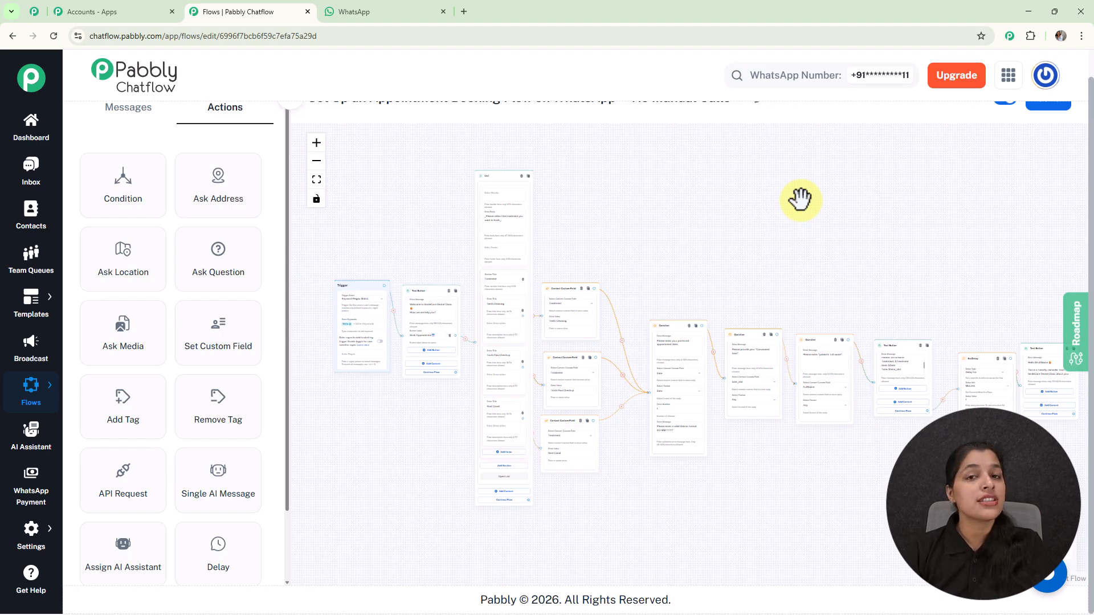
pyautogui.scroll(1, 798, 107)
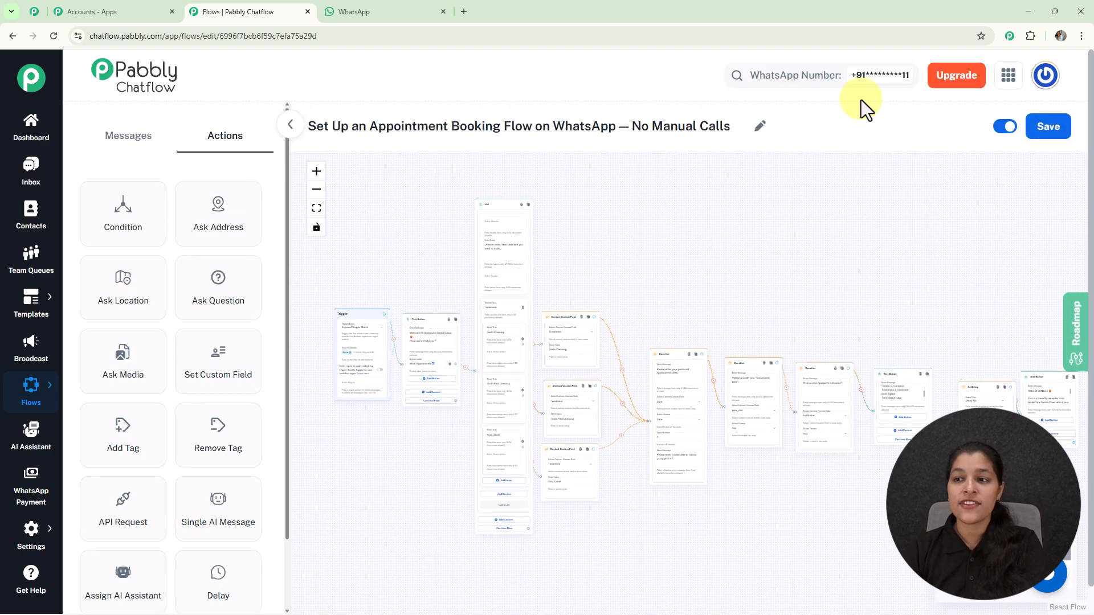
pyautogui.click(1044, 136)
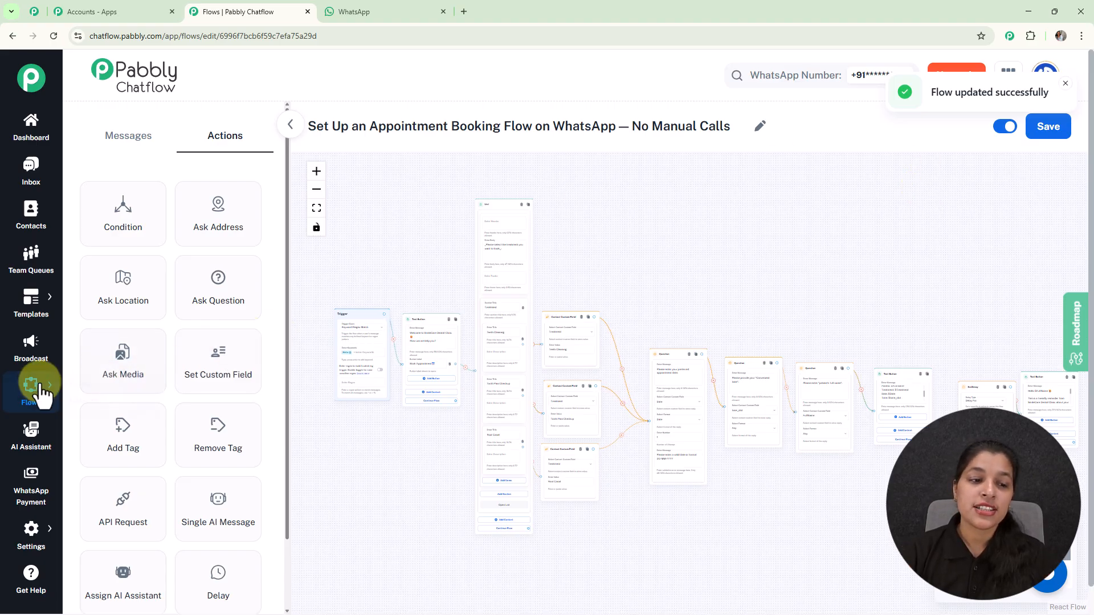
# Open the share link of the appointment booking flow from the flows list, and close it after viewing.
pyautogui.click(85, 380)
pyautogui.scroll(-4, 798, 429)
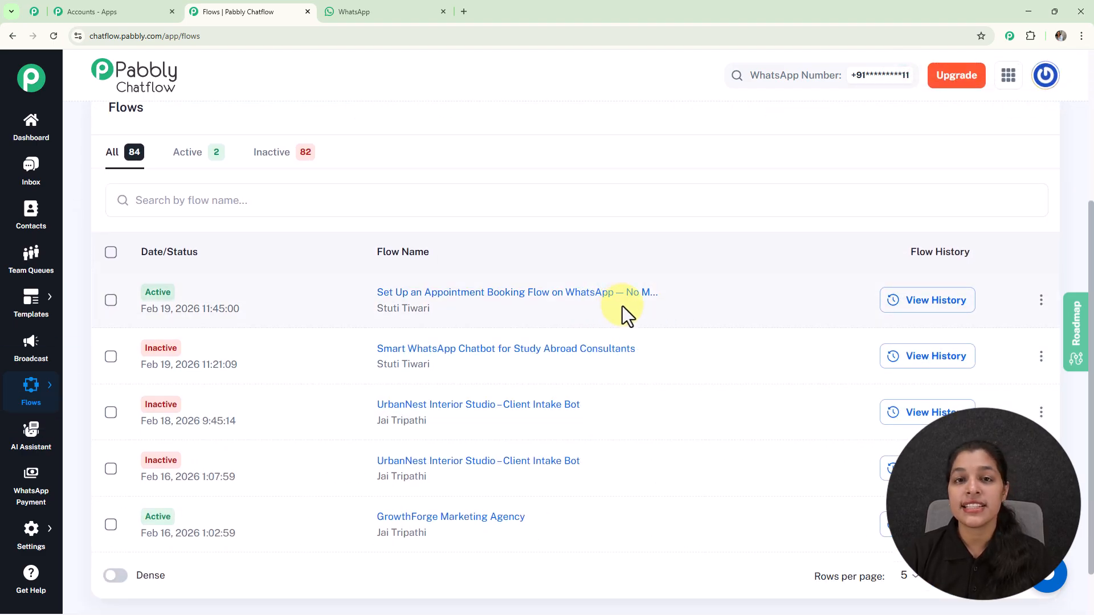
pyautogui.click(1040, 310)
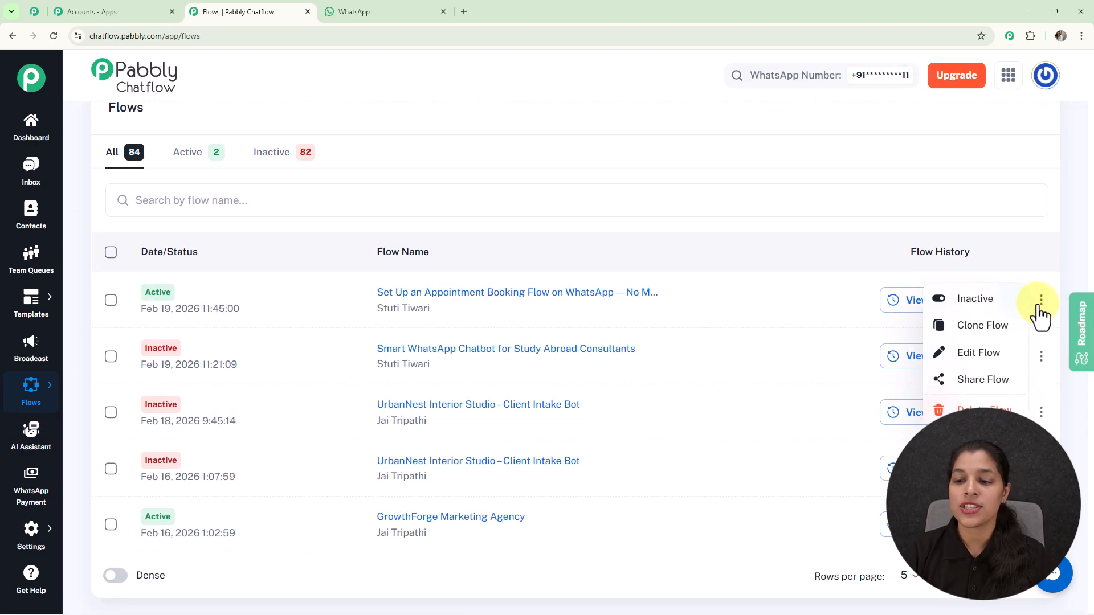
pyautogui.click(942, 383)
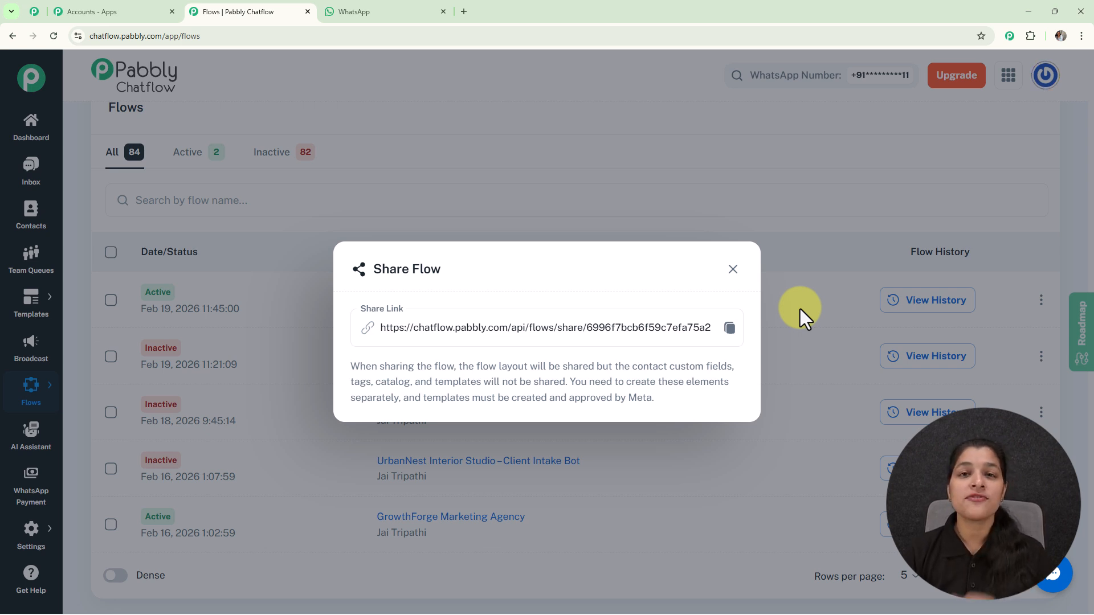
pyautogui.click(734, 271)
pyautogui.scroll(2, 743, 271)
pyautogui.scroll(2, 742, 272)
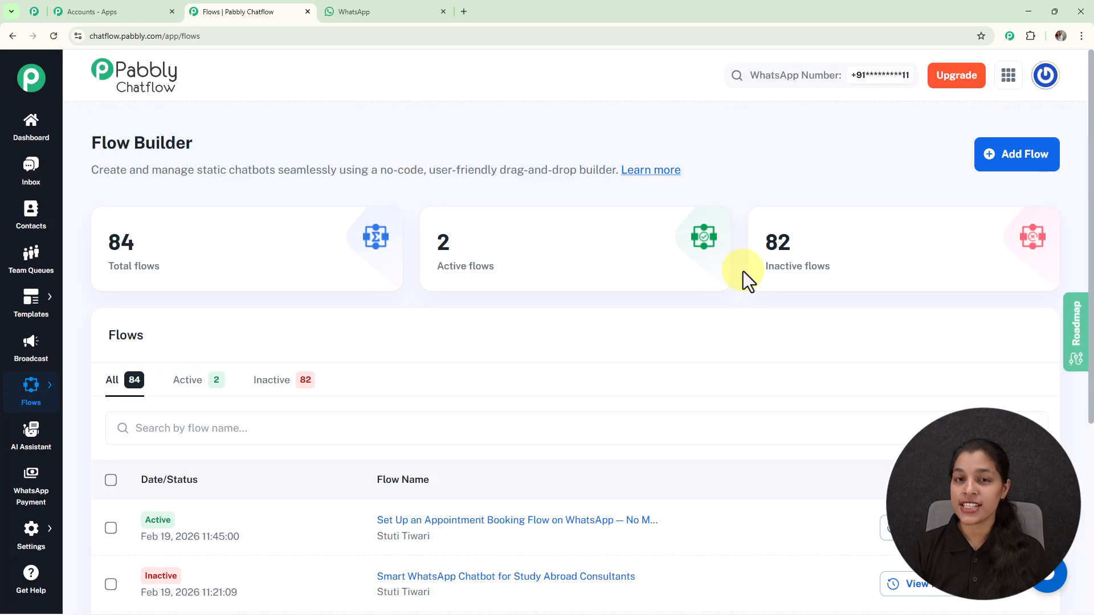